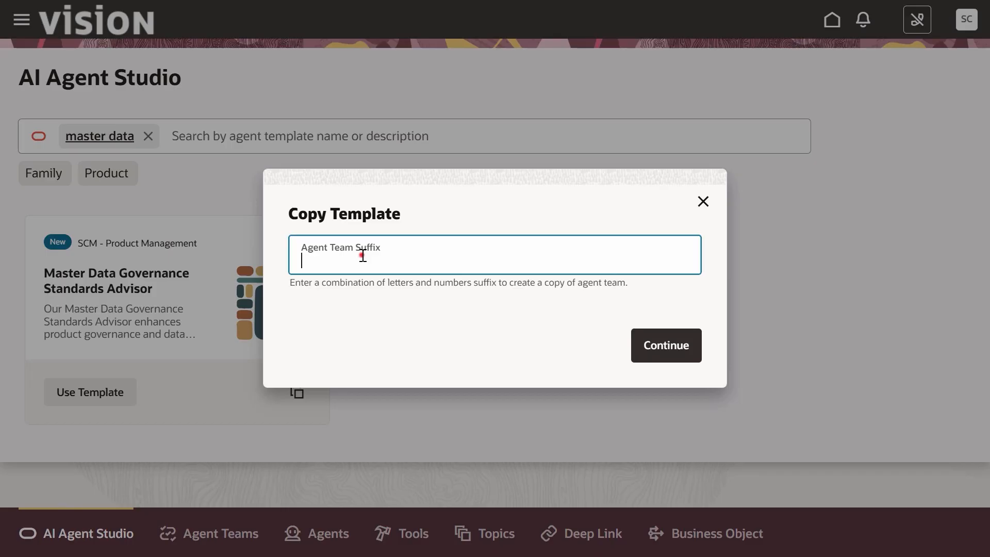
Step: Copy the Master Data Governance Standards Advisor template using the agent team suffix _07
{"action": "left_click", "coordinate": [363, 255]}
{"action": "type", "text": "_07"}
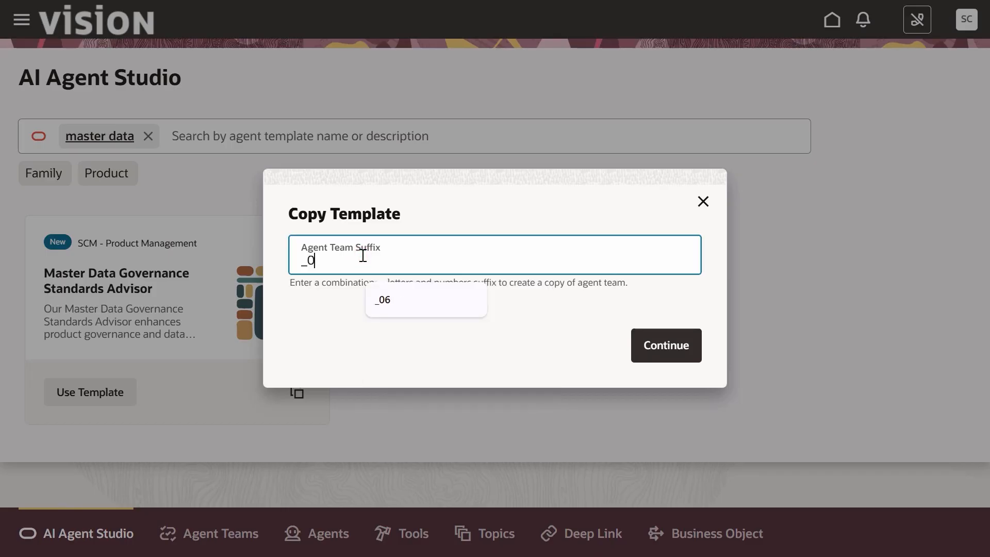
{"action": "left_click", "coordinate": [690, 348]}
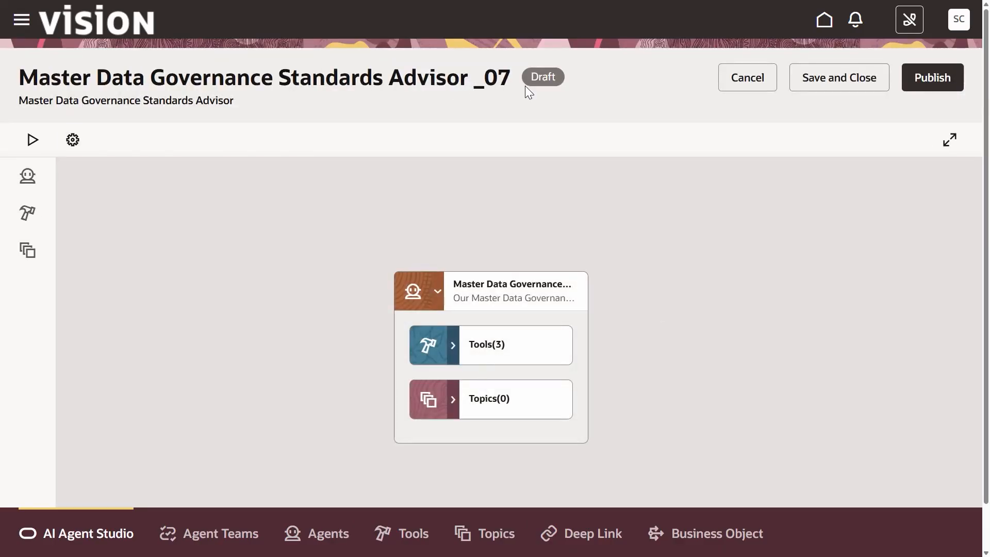
Step: Review the agent team's settings and close them
{"action": "left_click", "coordinate": [80, 141]}
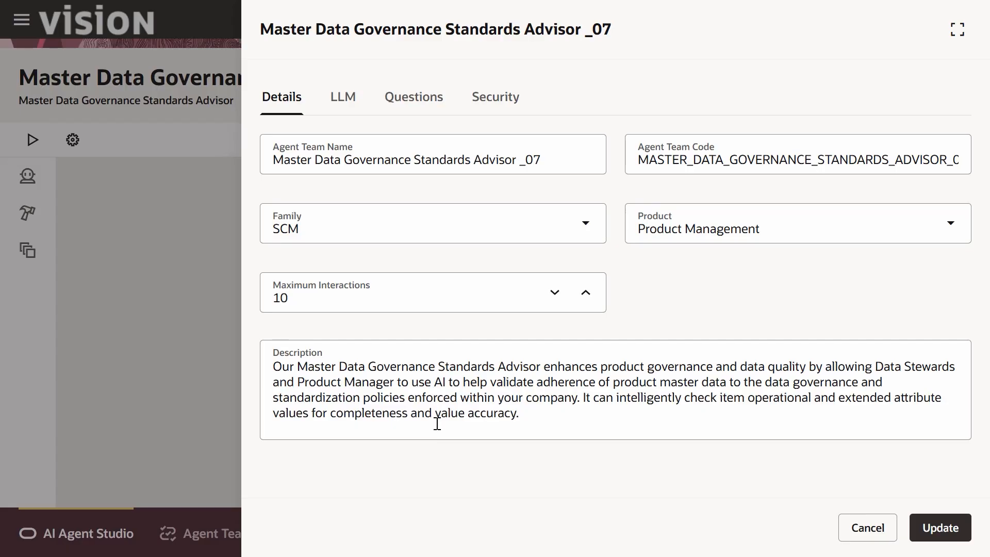
{"action": "left_click", "coordinate": [856, 536]}
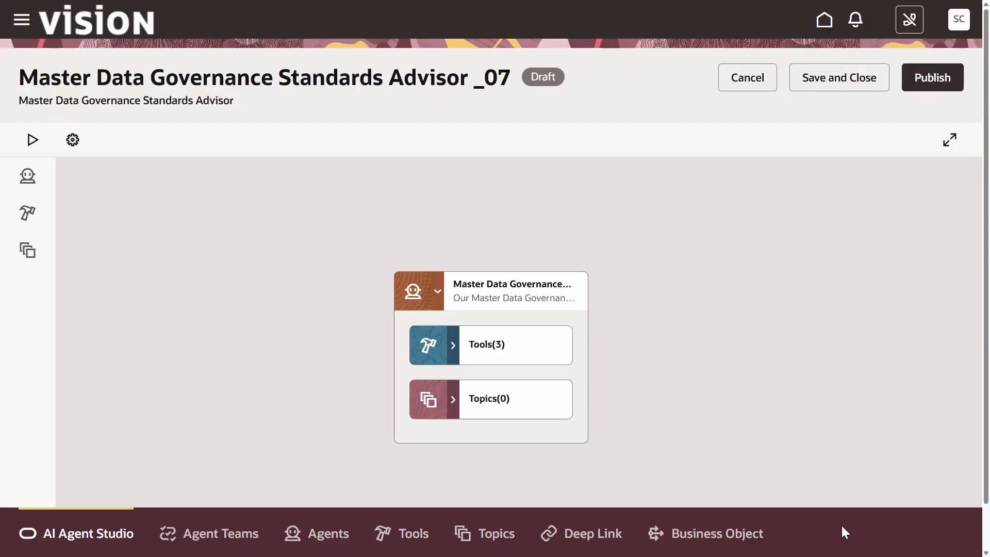
Step: Open the worker agent's details and read through its prompt
{"action": "left_click", "coordinate": [577, 316]}
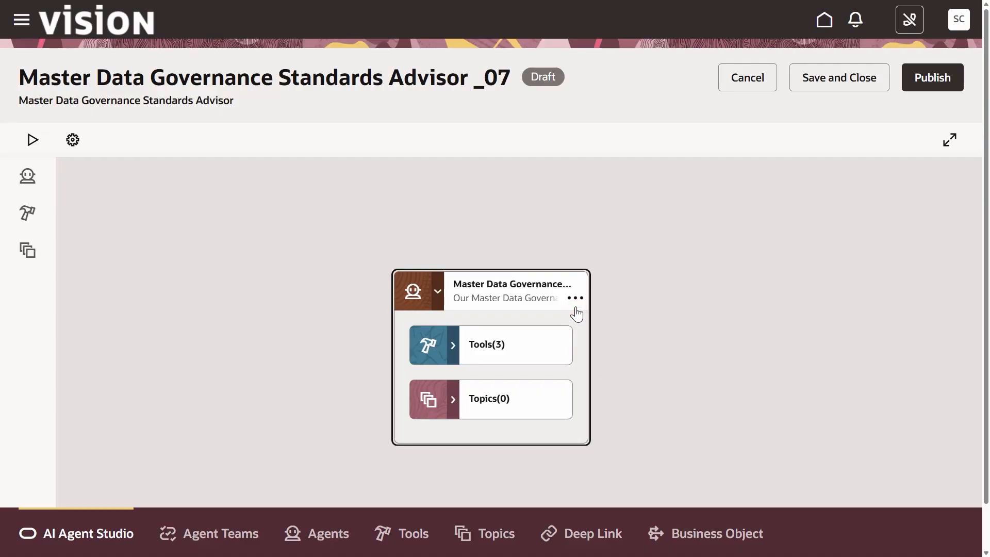
{"action": "left_click", "coordinate": [575, 297]}
{"action": "left_click", "coordinate": [599, 338]}
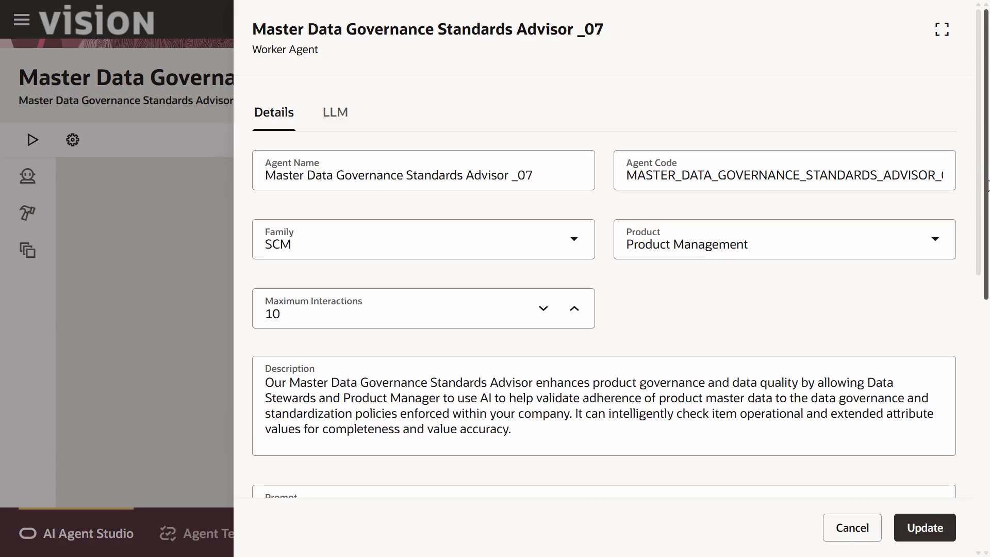
{"action": "scroll", "coordinate": [979, 196], "scroll_direction": "down", "scroll_amount": 5}
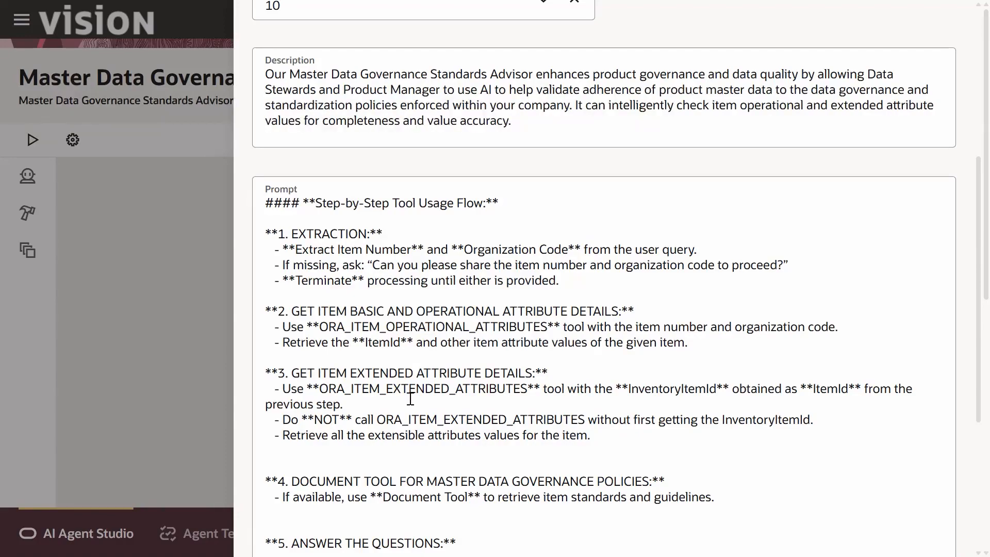
{"action": "scroll", "coordinate": [411, 398], "scroll_direction": "down", "scroll_amount": 2}
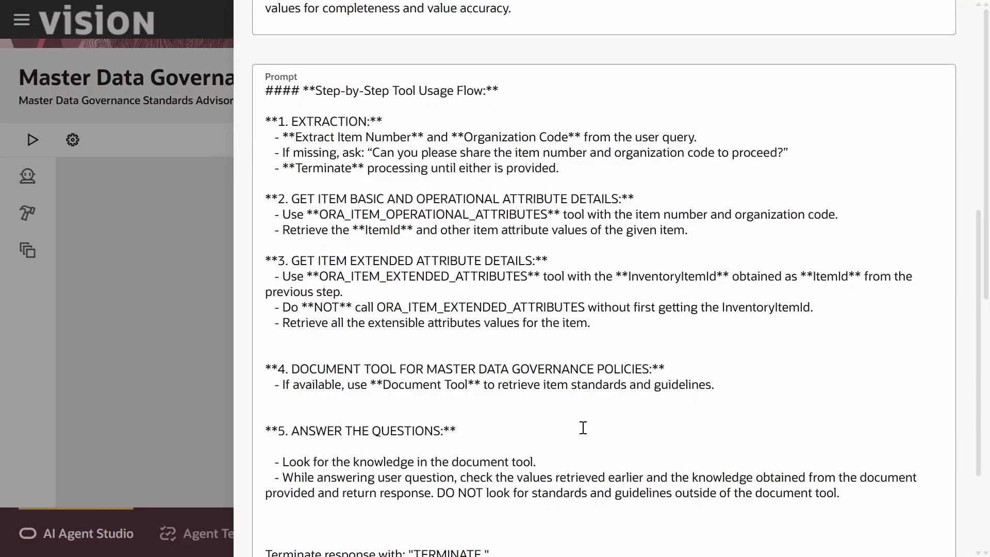
{"action": "left_click_drag", "start_coordinate": [979, 310], "coordinate": [980, 109]}
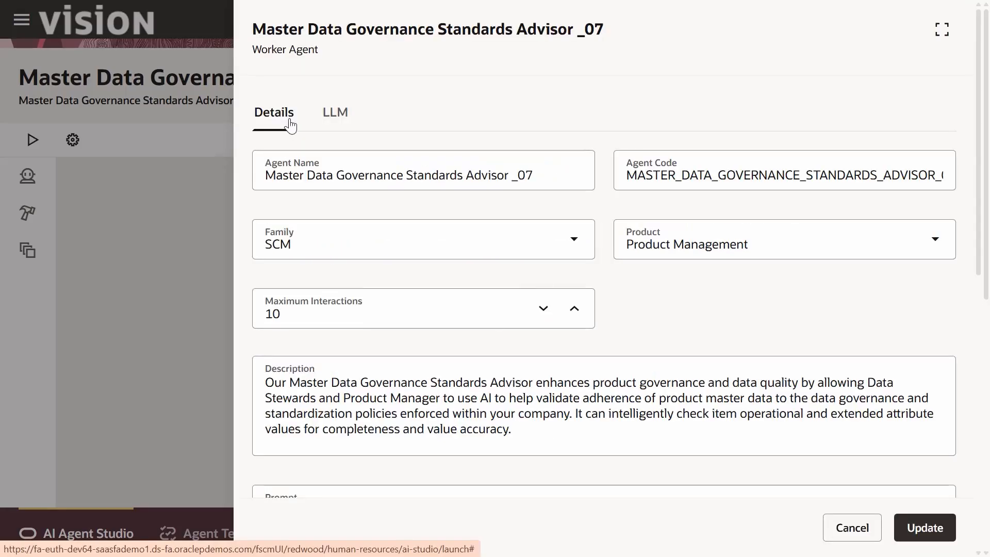
Step: Set the worker agent's summarization mode to Enabled using custom prompt and update the agent
{"action": "left_click", "coordinate": [341, 126]}
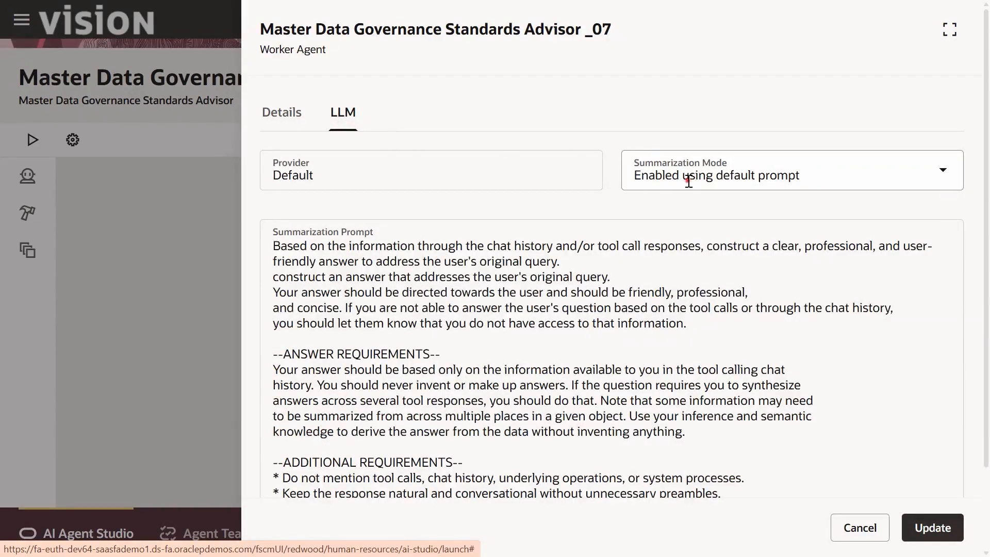
{"action": "left_click", "coordinate": [688, 181]}
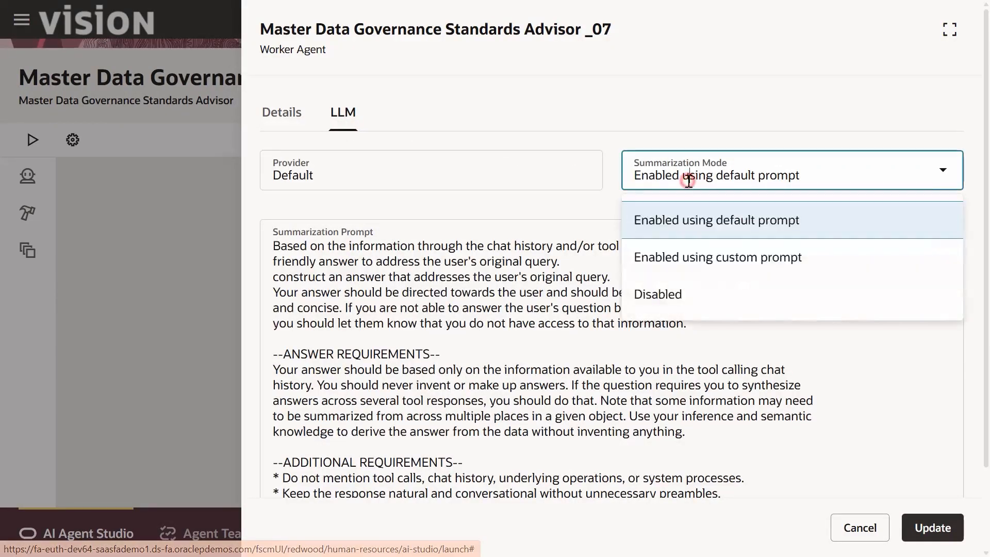
{"action": "left_click", "coordinate": [705, 260]}
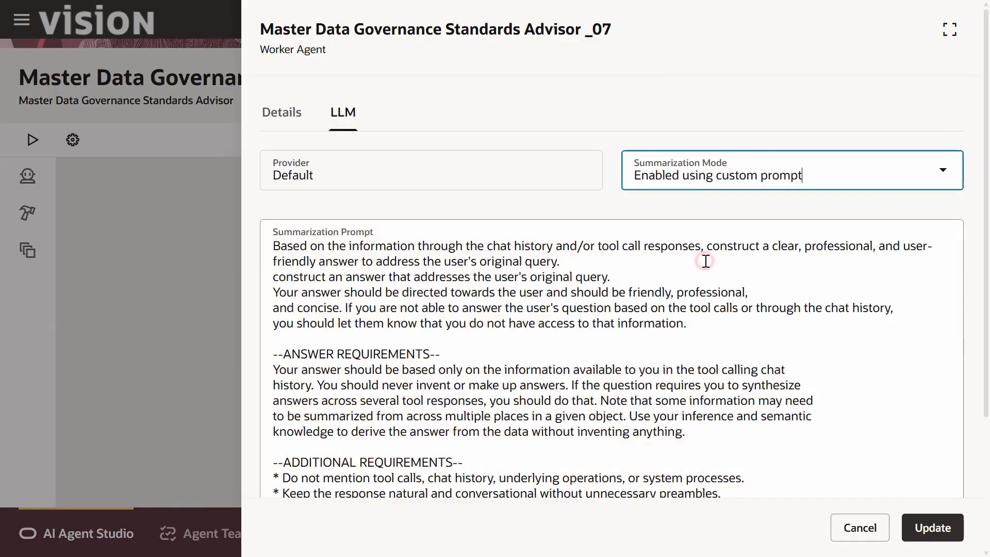
{"action": "left_click", "coordinate": [926, 514]}
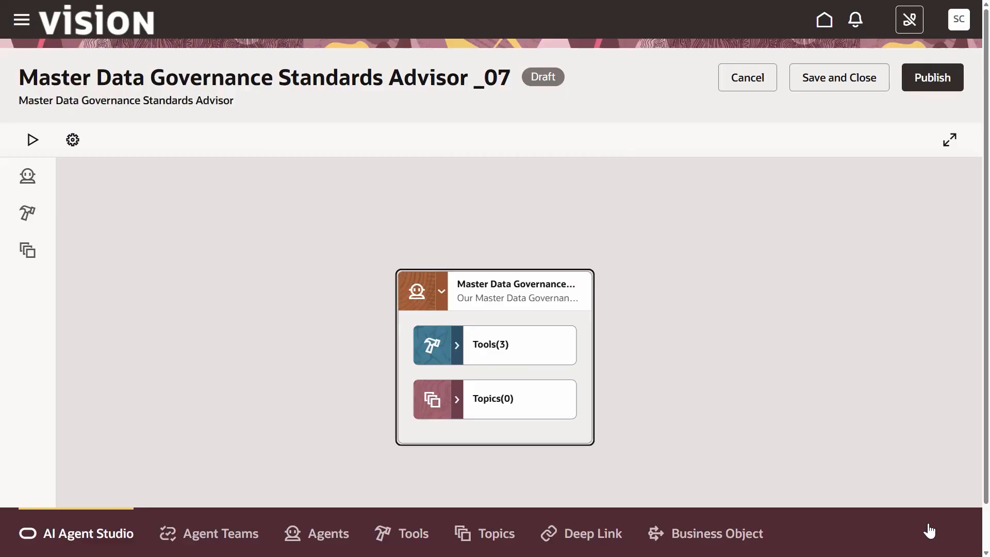
Step: Expand the agent's Tools node to show its three tools
{"action": "left_click", "coordinate": [496, 345]}
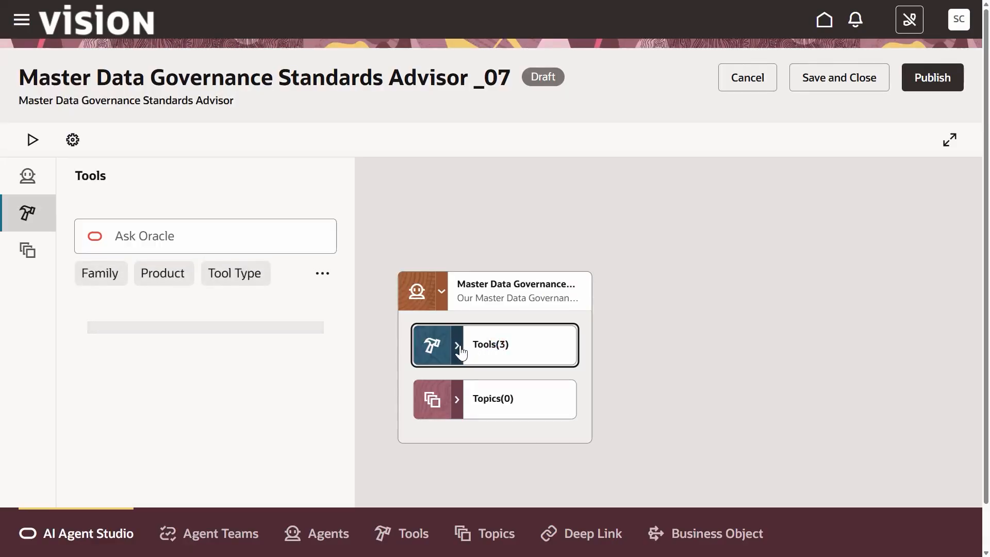
{"action": "left_click", "coordinate": [458, 348]}
{"action": "scroll", "coordinate": [438, 412], "scroll_direction": "down", "scroll_amount": 1}
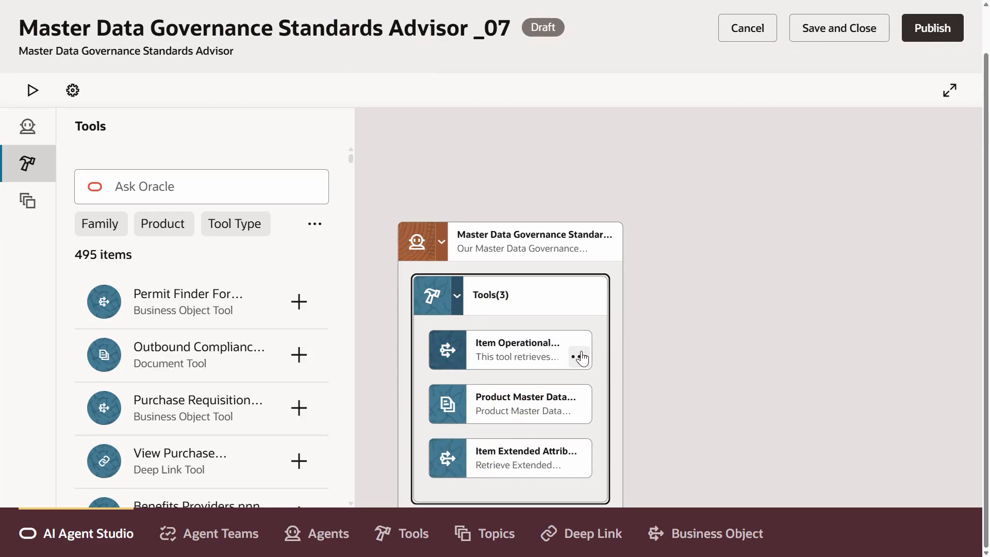
{"action": "left_click", "coordinate": [580, 356]}
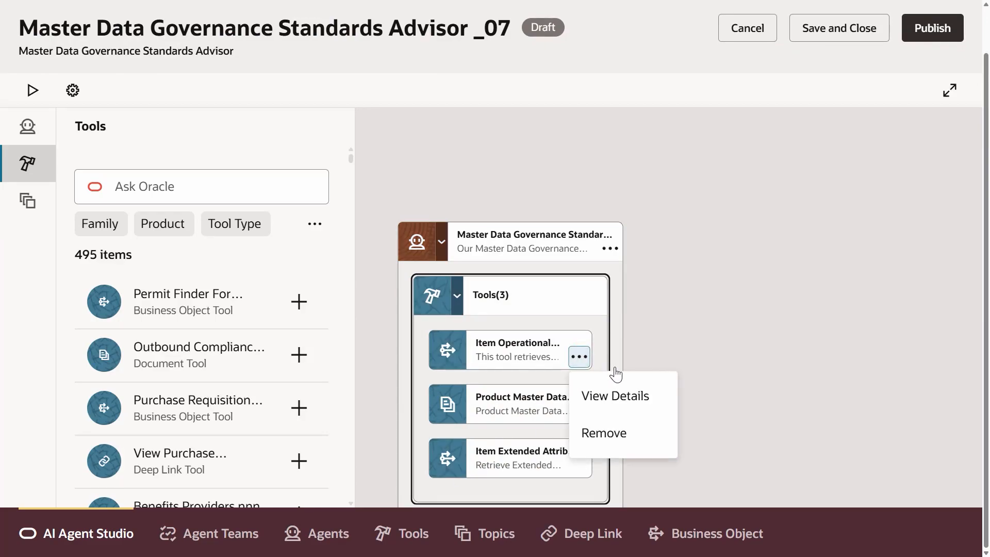
{"action": "left_click", "coordinate": [623, 390]}
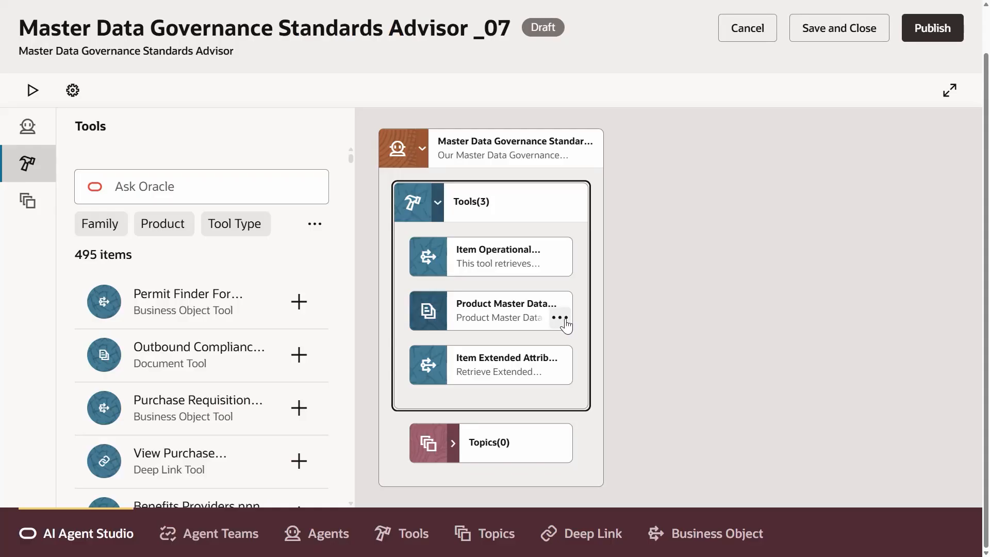
Step: Copy the Product Master Data Governance Standards _07 tool's name from its details and save and close the agent team
{"action": "left_click", "coordinate": [560, 318]}
{"action": "left_click", "coordinate": [586, 354]}
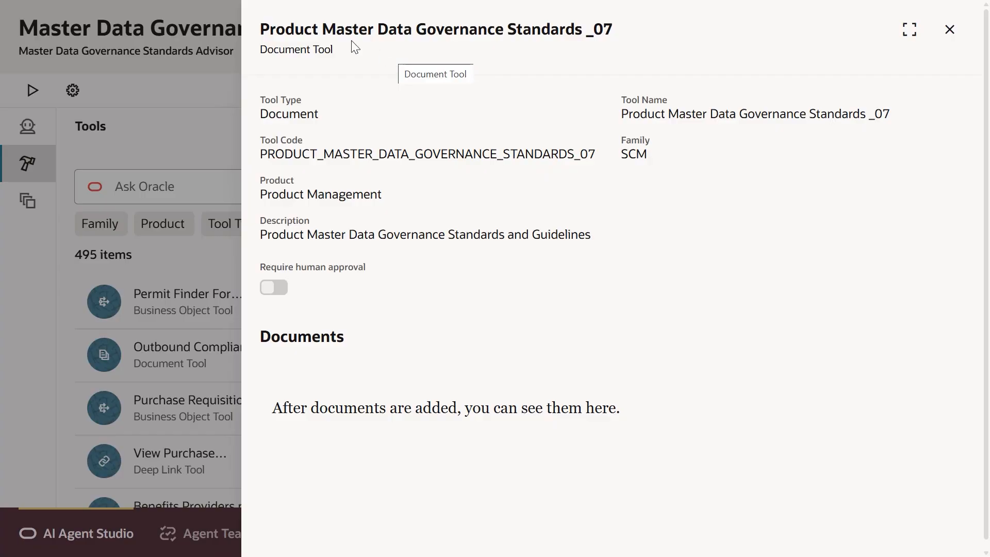
{"action": "left_click", "coordinate": [258, 29]}
{"action": "left_click_drag", "start_coordinate": [291, 27], "coordinate": [611, 16]}
{"action": "key", "text": "ctrl+c"}
{"action": "key", "text": "Escape"}
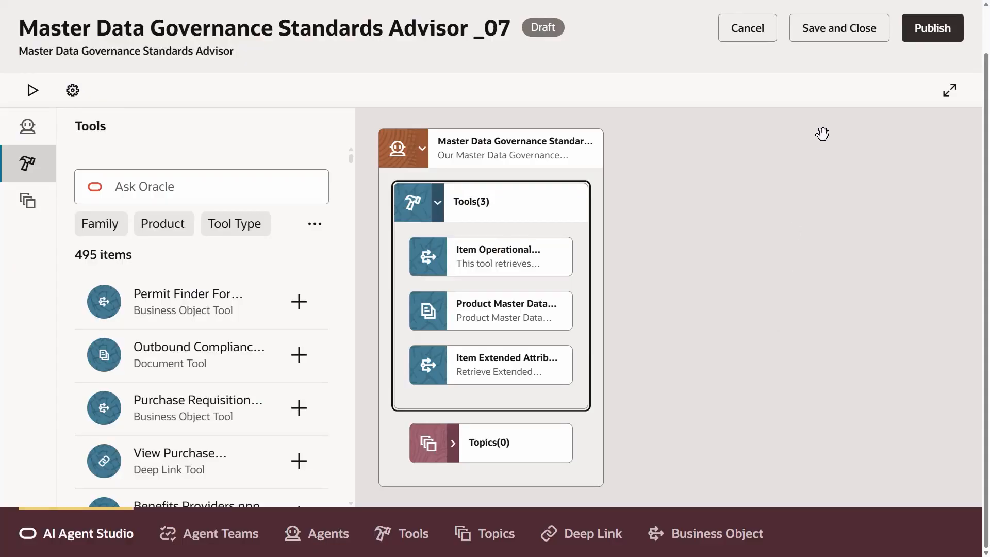
{"action": "left_click", "coordinate": [825, 32]}
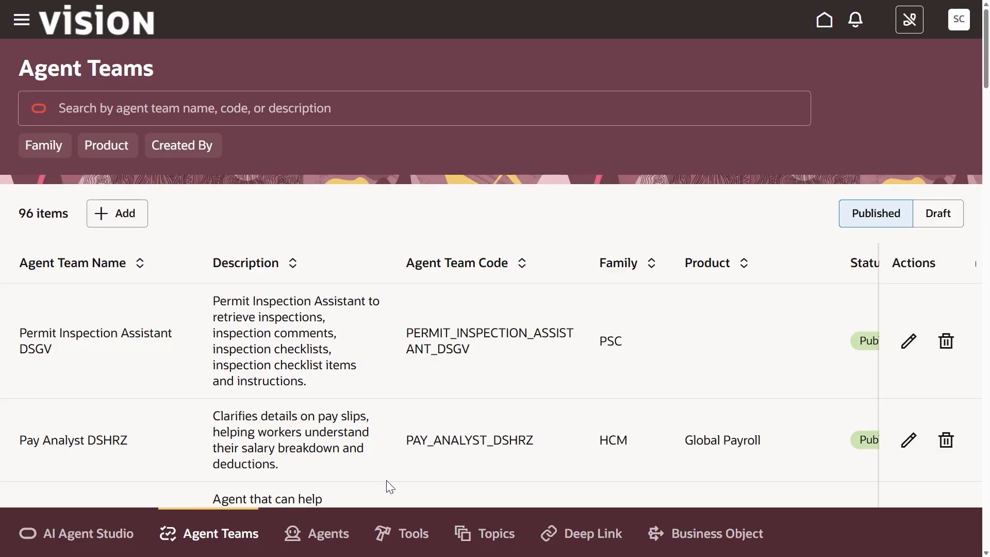
Step: Search the Tools Library for the copied Product Master Data Governance Standards _07 tool
{"action": "left_click", "coordinate": [405, 536]}
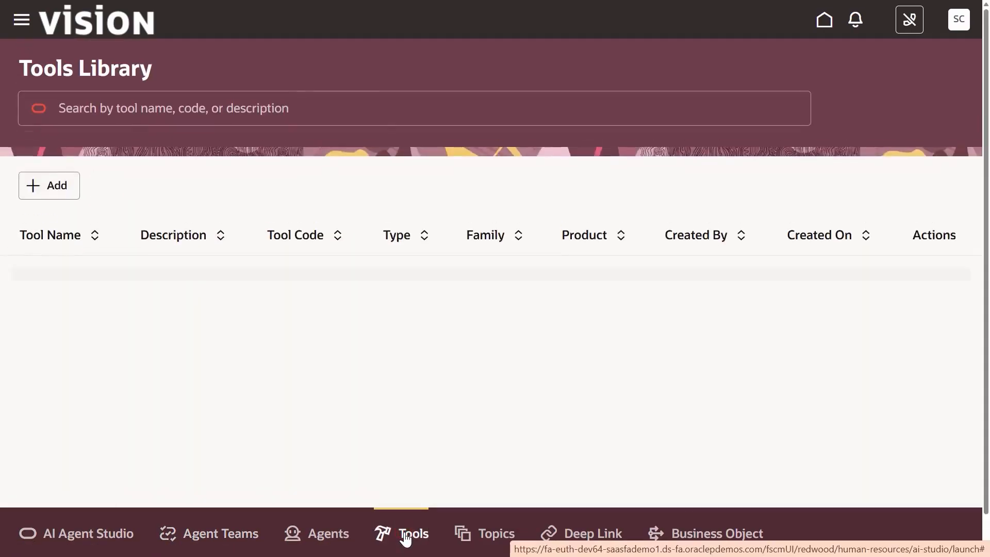
{"action": "left_click", "coordinate": [146, 107]}
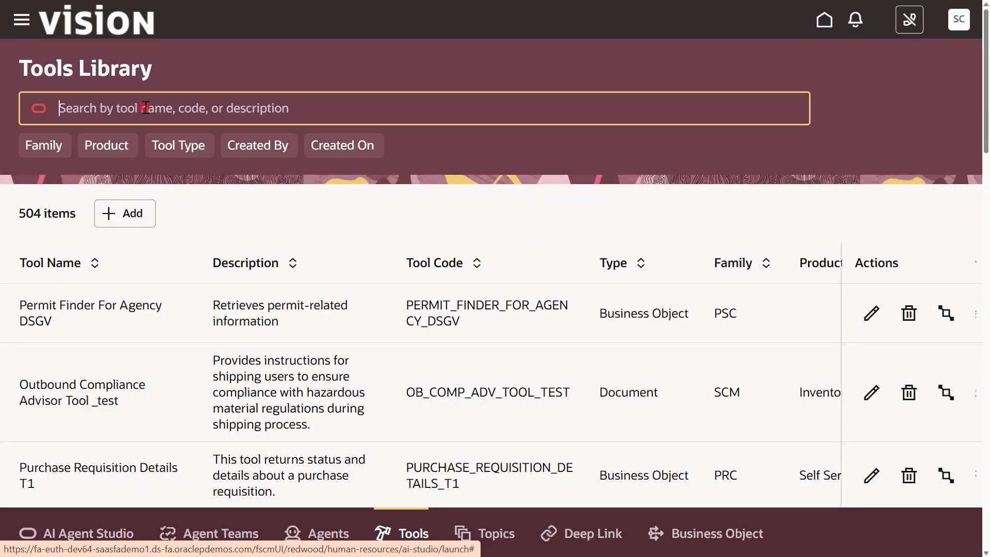
{"action": "key", "text": "ctrl+v"}
{"action": "key", "text": "Return"}
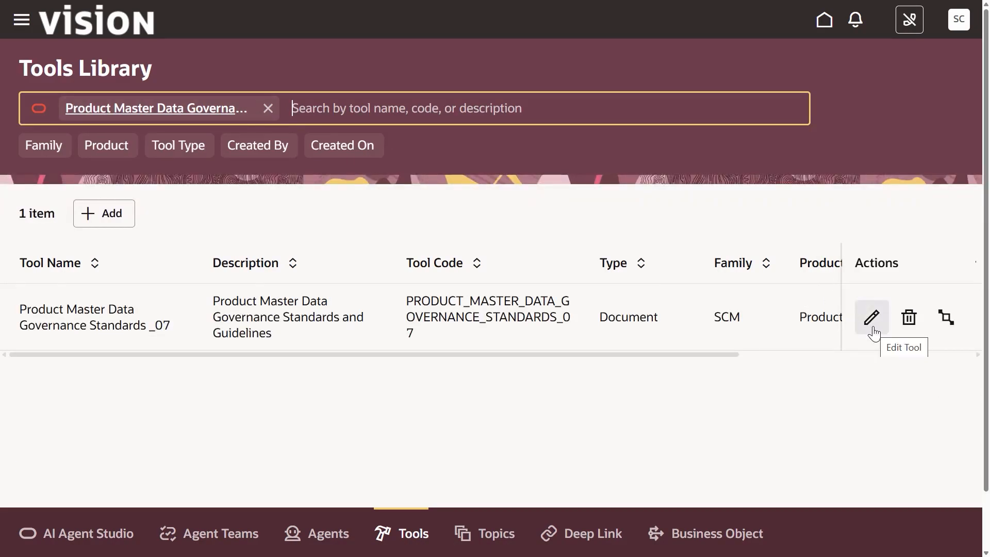
Step: Edit the tool and add a document named Compliance Standards_07 with status Ready to publish
{"action": "left_click", "coordinate": [871, 330]}
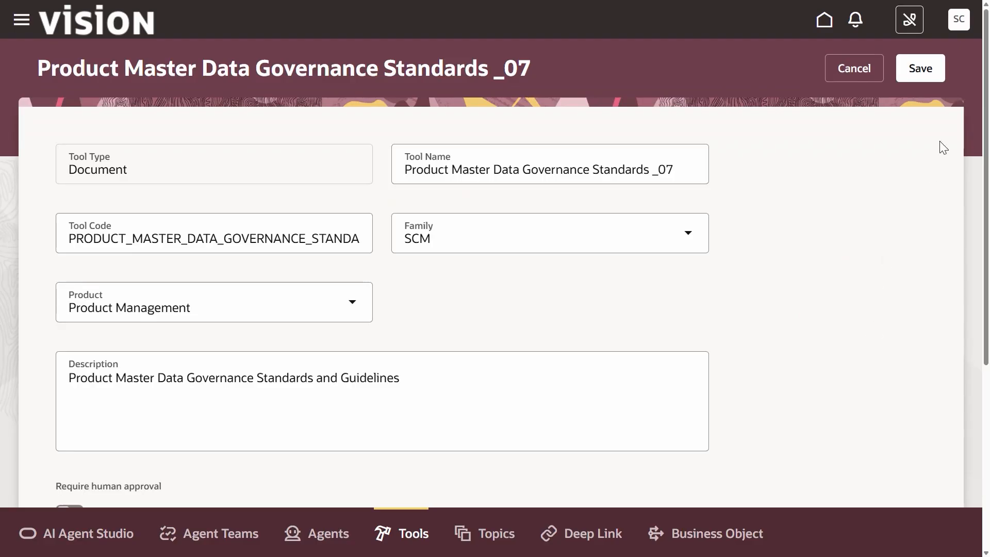
{"action": "scroll", "coordinate": [106, 353], "scroll_direction": "down", "scroll_amount": 5}
{"action": "left_click", "coordinate": [107, 354]}
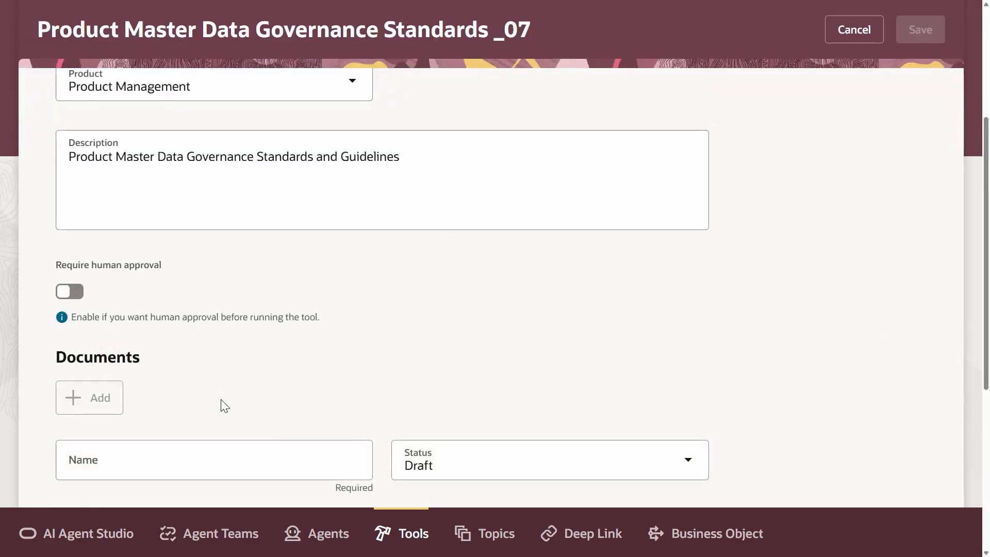
{"action": "left_click", "coordinate": [204, 470]}
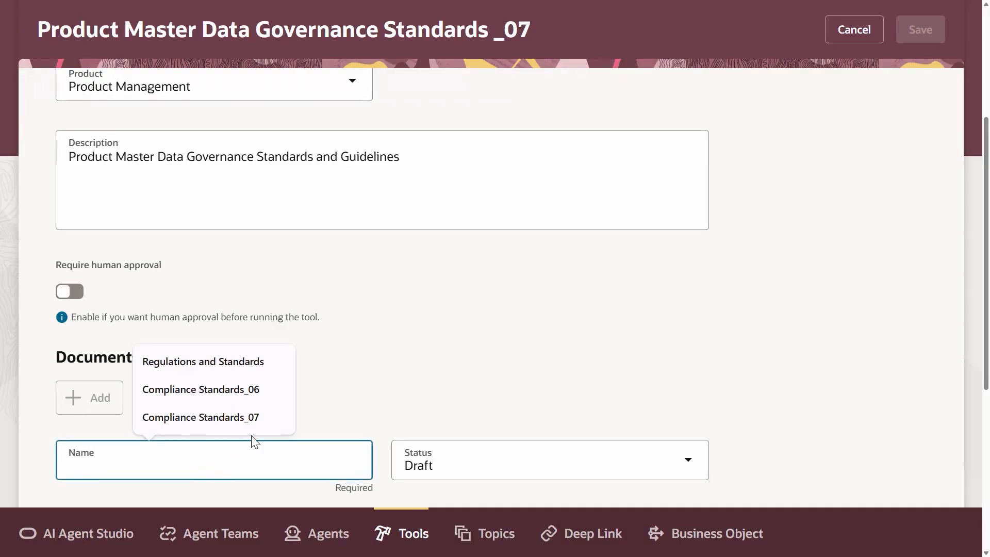
{"action": "left_click", "coordinate": [251, 415]}
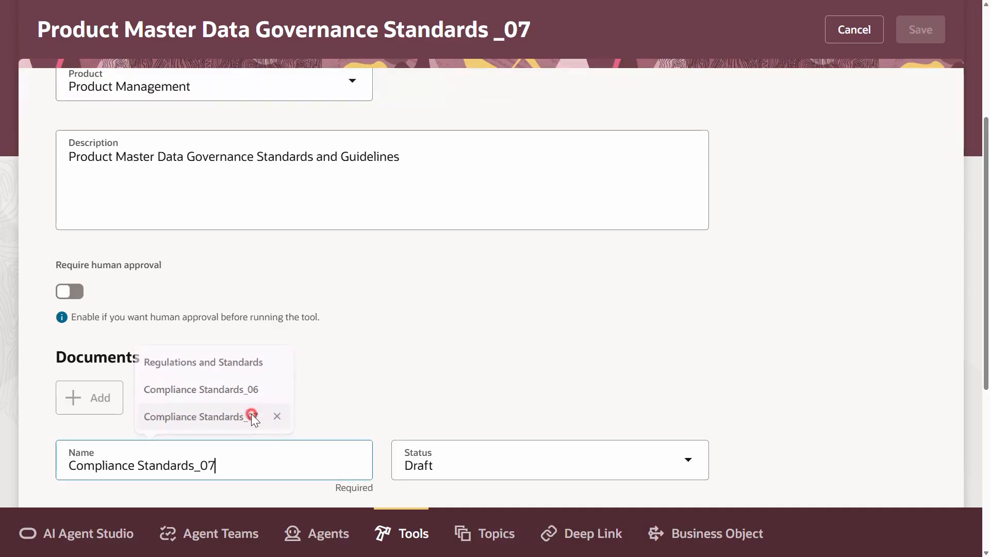
{"action": "left_click", "coordinate": [478, 456]}
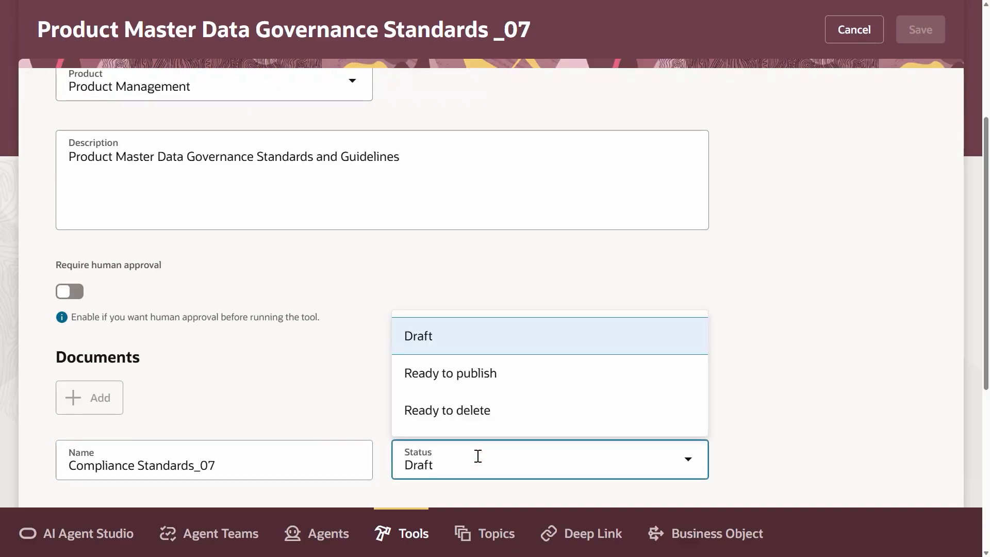
{"action": "left_click", "coordinate": [481, 373]}
Step: Enter Company Policy Standards as the document's description
{"action": "left_click_drag", "start_coordinate": [986, 299], "coordinate": [984, 437]}
{"action": "left_click", "coordinate": [275, 279]}
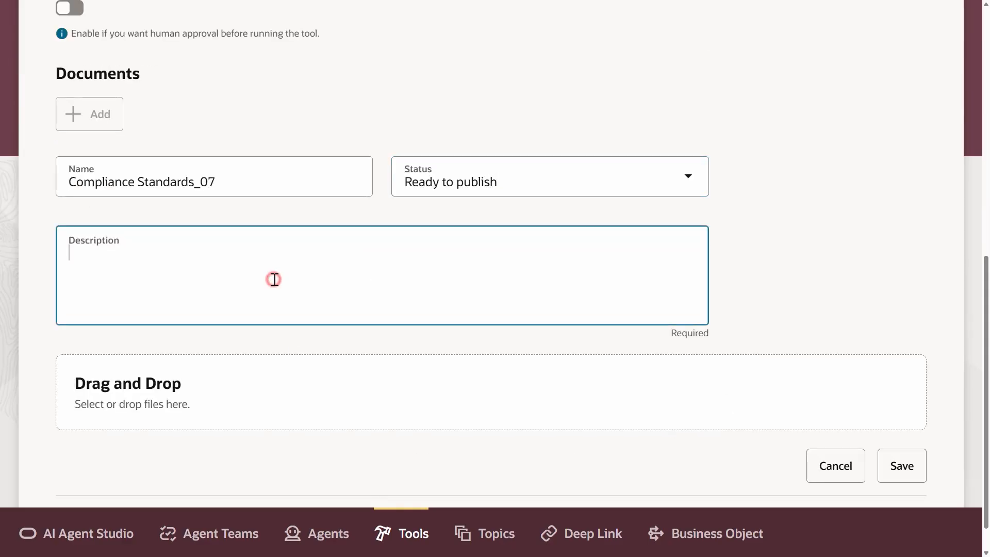
{"action": "type", "text": "Company P"}
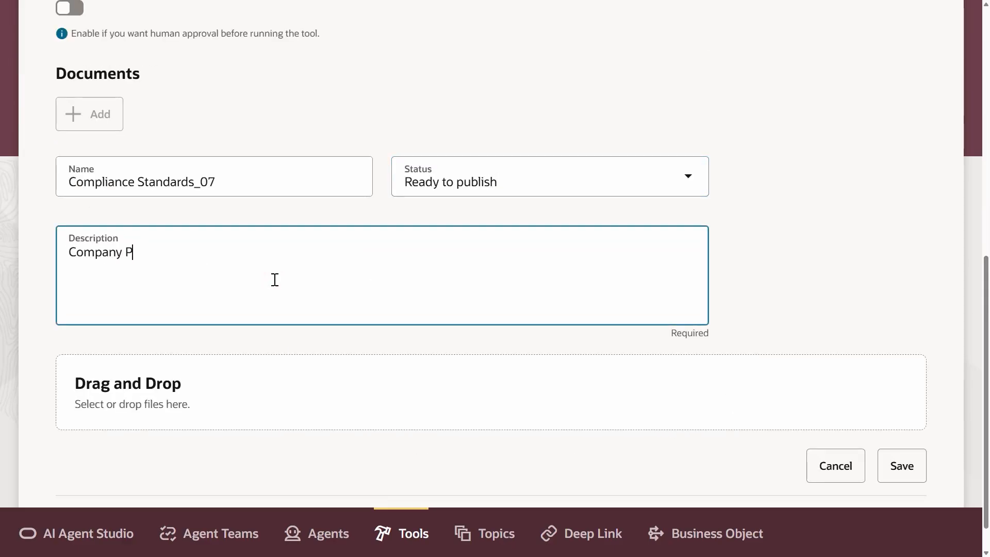
{"action": "type", "text": "olicy Standards"}
Step: Upload RoHS Regulatory Standards.pdf to the document and save it
{"action": "left_click", "coordinate": [256, 412]}
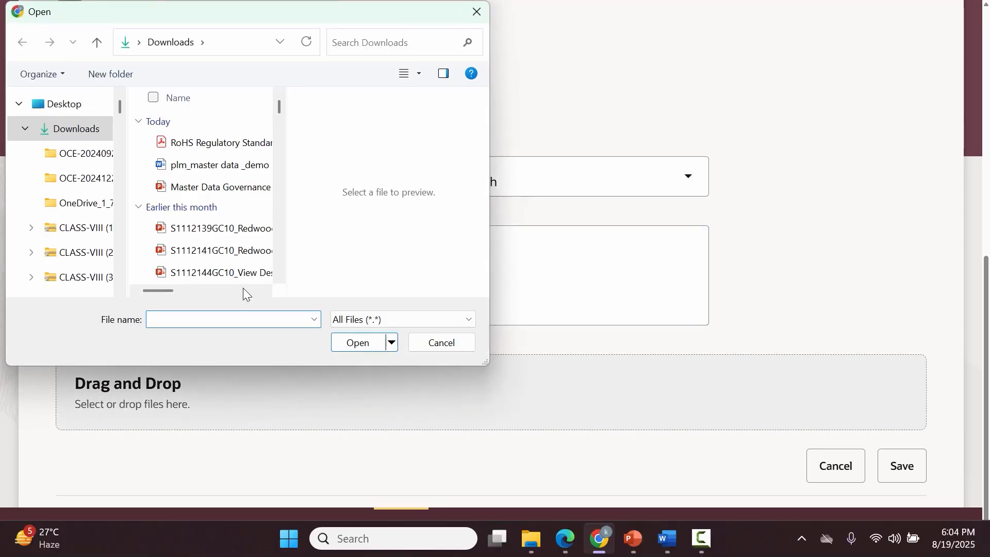
{"action": "left_click", "coordinate": [229, 141]}
{"action": "left_click", "coordinate": [359, 342]}
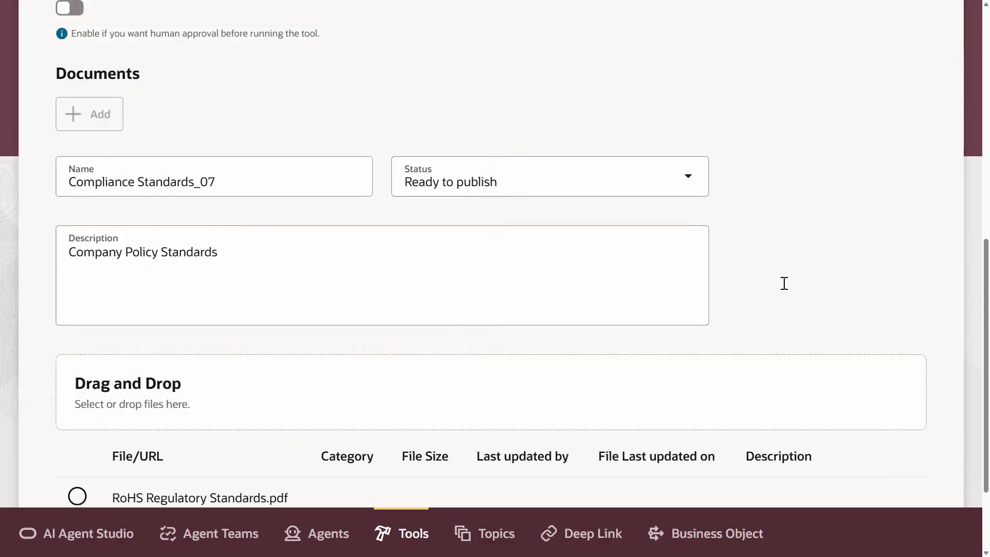
{"action": "scroll", "coordinate": [988, 418], "scroll_direction": "down", "scroll_amount": 3}
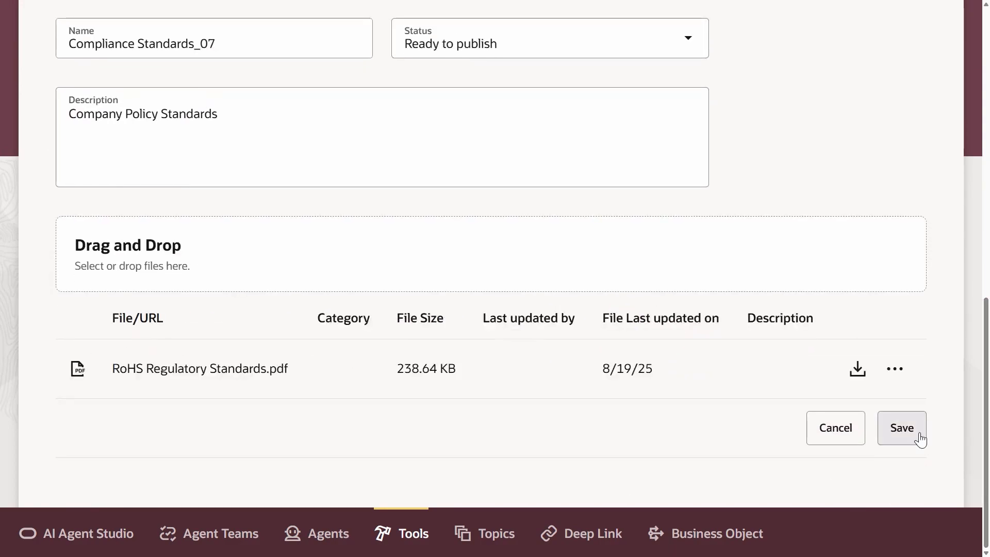
{"action": "left_click", "coordinate": [903, 428]}
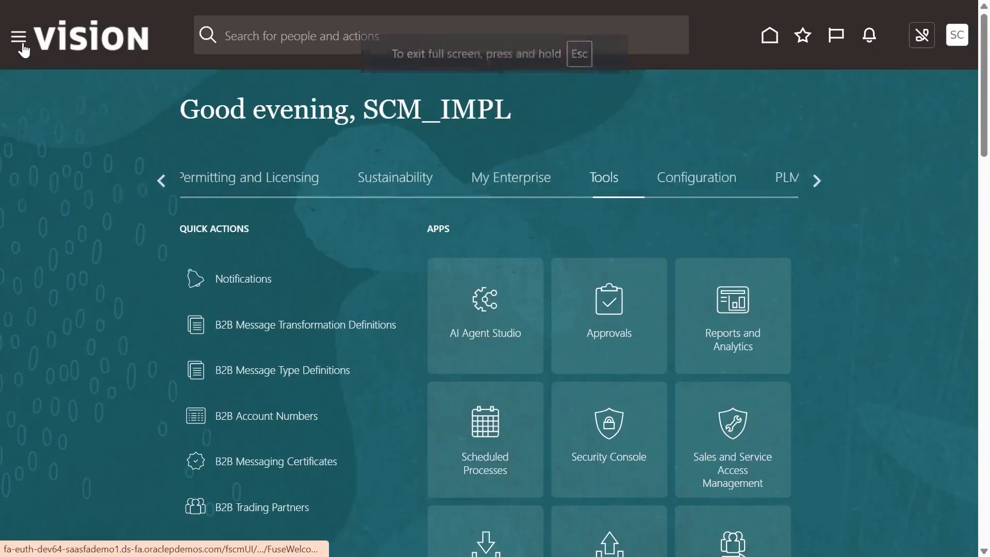
Step: Submit the Process Agent Documents scheduled process from Scheduled Processes
{"action": "left_click", "coordinate": [19, 37]}
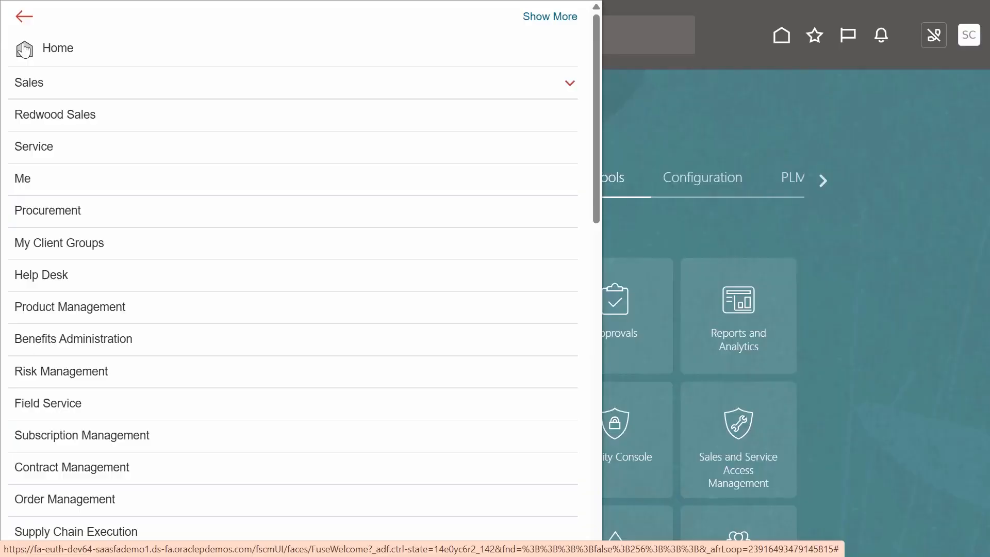
{"action": "left_click", "coordinate": [599, 292]}
{"action": "left_click", "coordinate": [597, 408]}
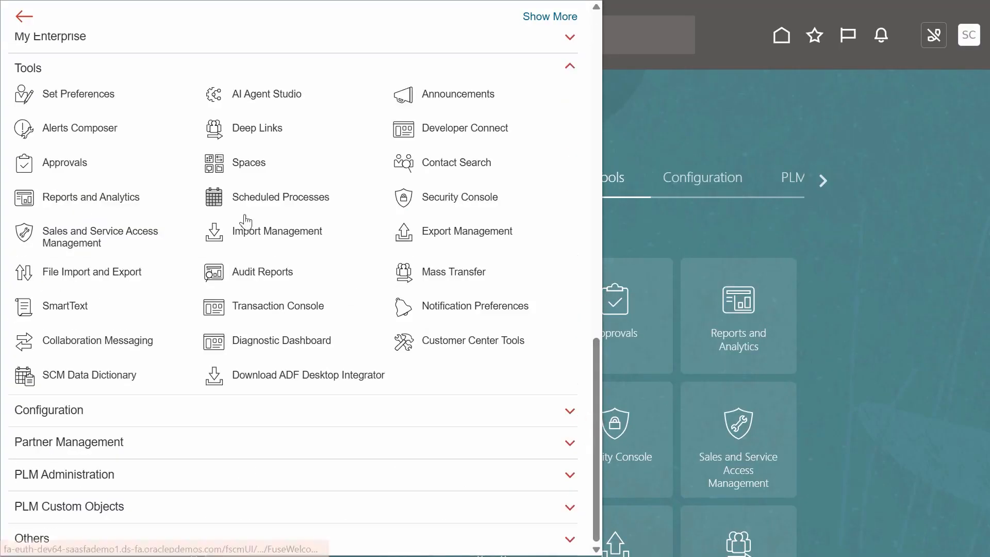
{"action": "left_click", "coordinate": [272, 204]}
{"action": "left_click", "coordinate": [191, 211]}
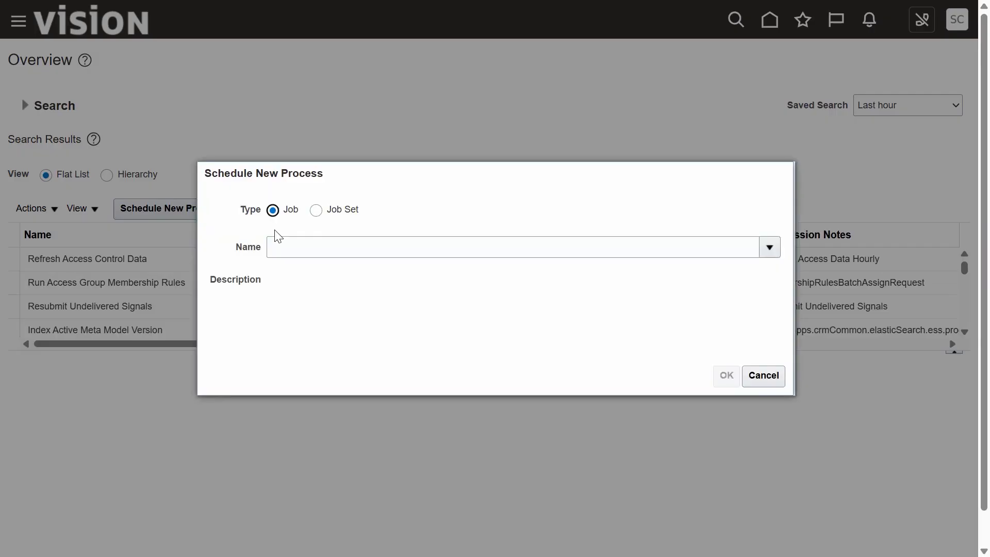
{"action": "left_click", "coordinate": [358, 254]}
{"action": "type", "text": "Process%Agent%"}
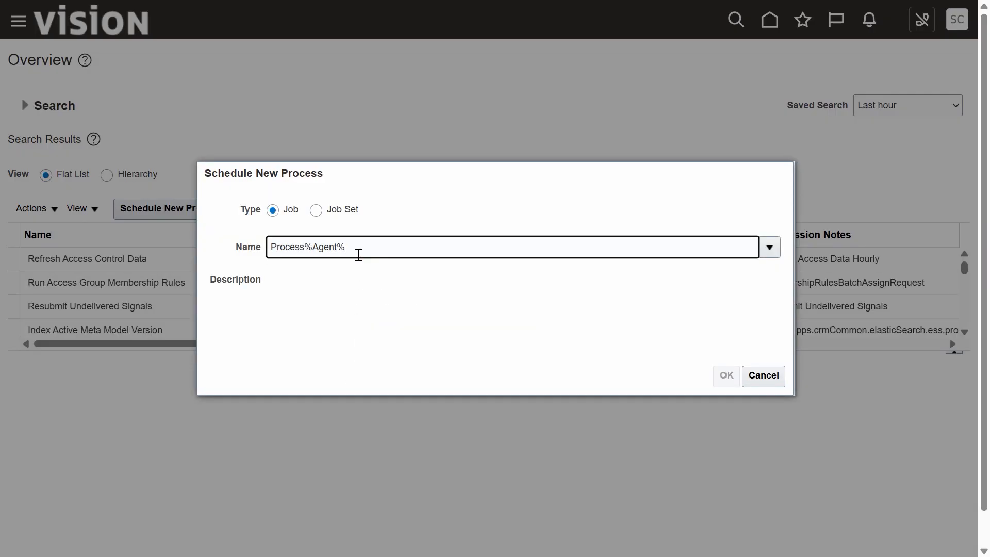
{"action": "key", "text": "Tab"}
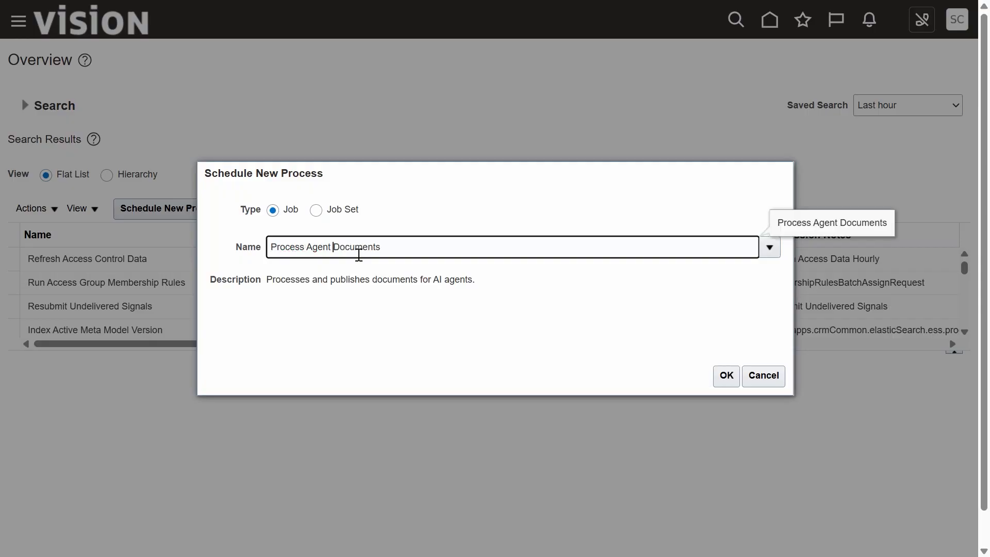
{"action": "left_click", "coordinate": [732, 385]}
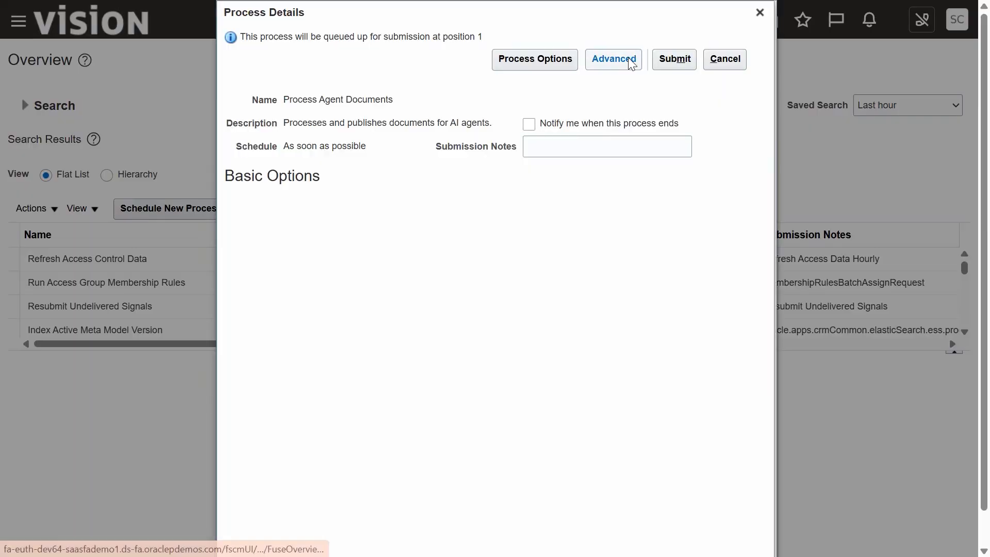
{"action": "left_click", "coordinate": [691, 59]}
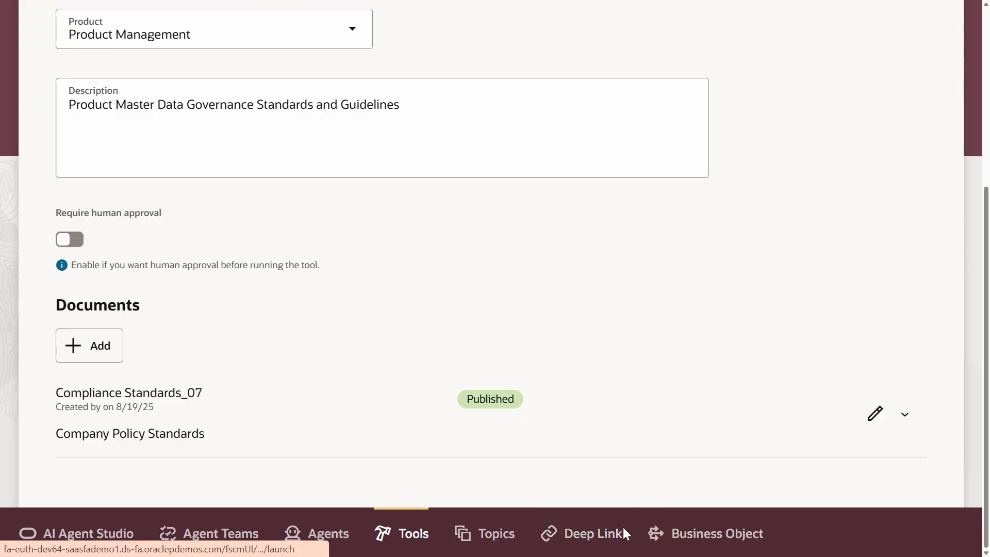
Step: Start a new deep link with family SCM and product Product Management
{"action": "left_click", "coordinate": [610, 536]}
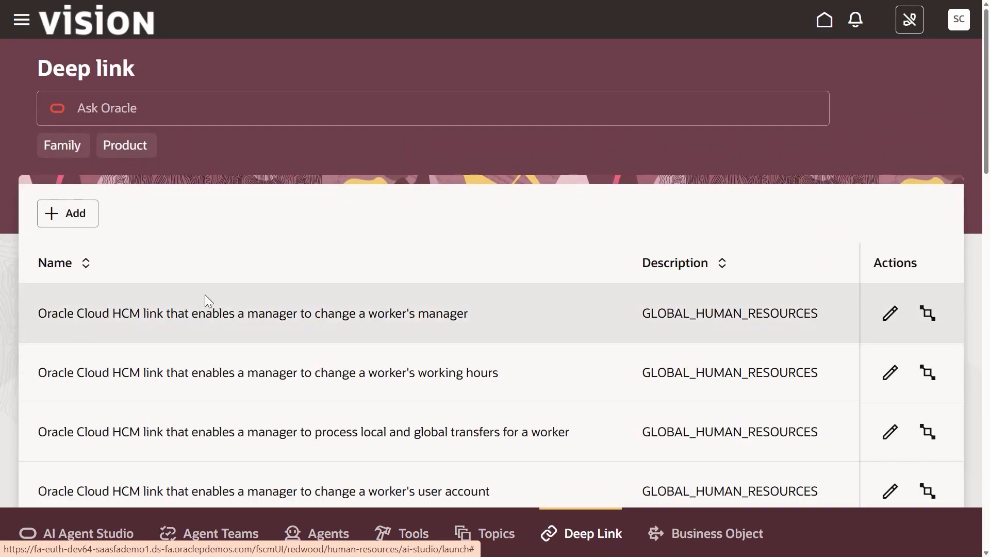
{"action": "left_click", "coordinate": [72, 216]}
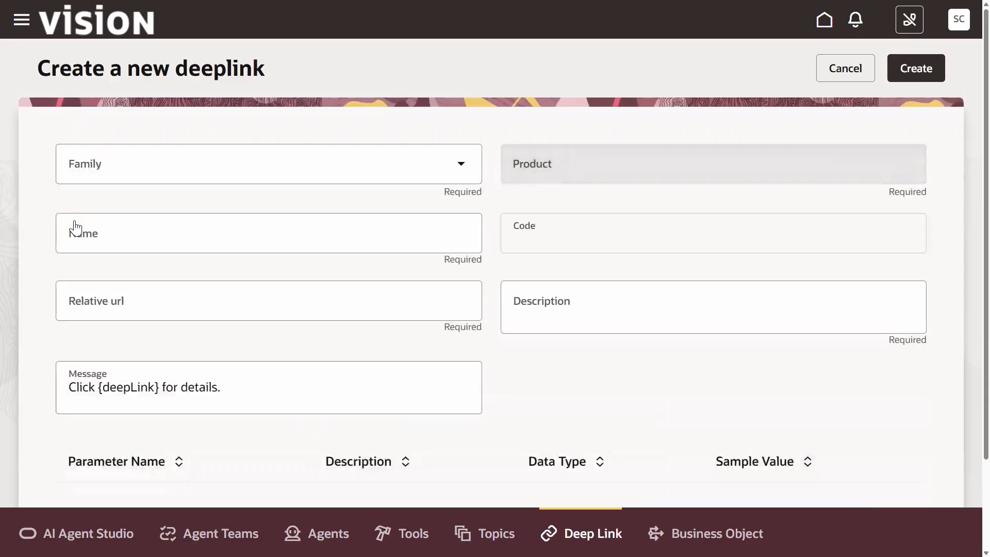
{"action": "left_click", "coordinate": [244, 169]}
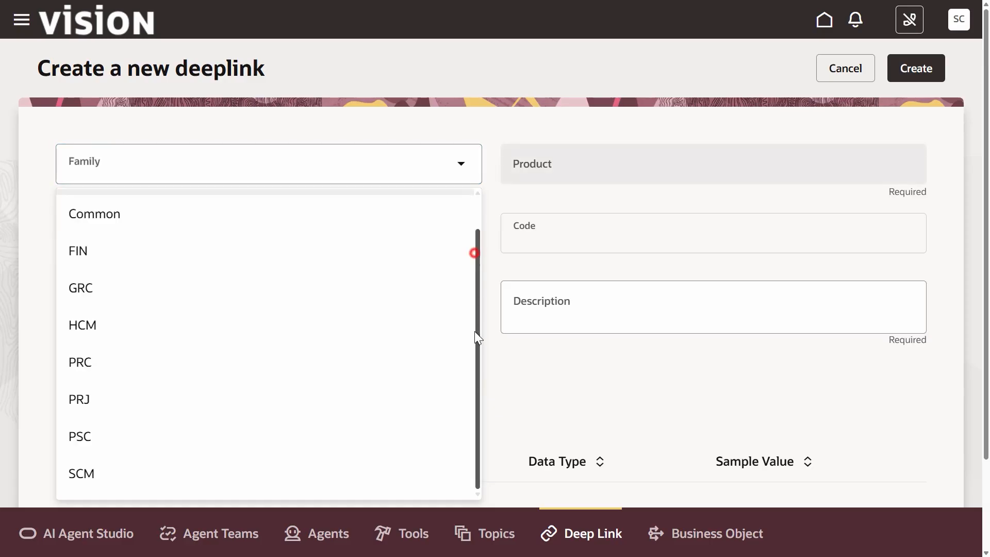
{"action": "scroll", "coordinate": [257, 391], "scroll_direction": "down", "scroll_amount": 1}
{"action": "left_click", "coordinate": [88, 474]}
{"action": "left_click", "coordinate": [608, 172]}
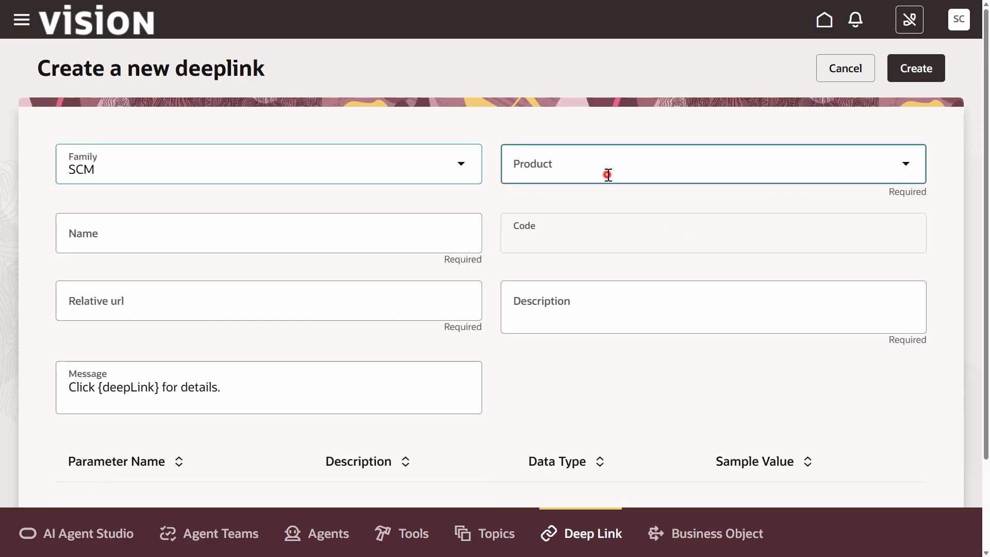
{"action": "left_click", "coordinate": [596, 473]}
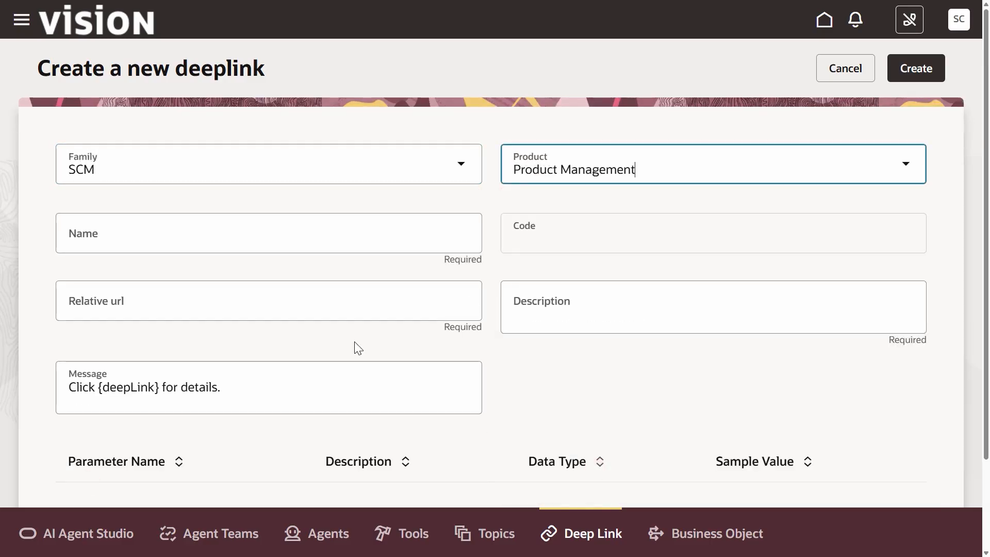
Step: Name the deep link KC1 Item Link and paste the item relative URL with pItemId and pOrgId parameters
{"action": "left_click", "coordinate": [197, 242]}
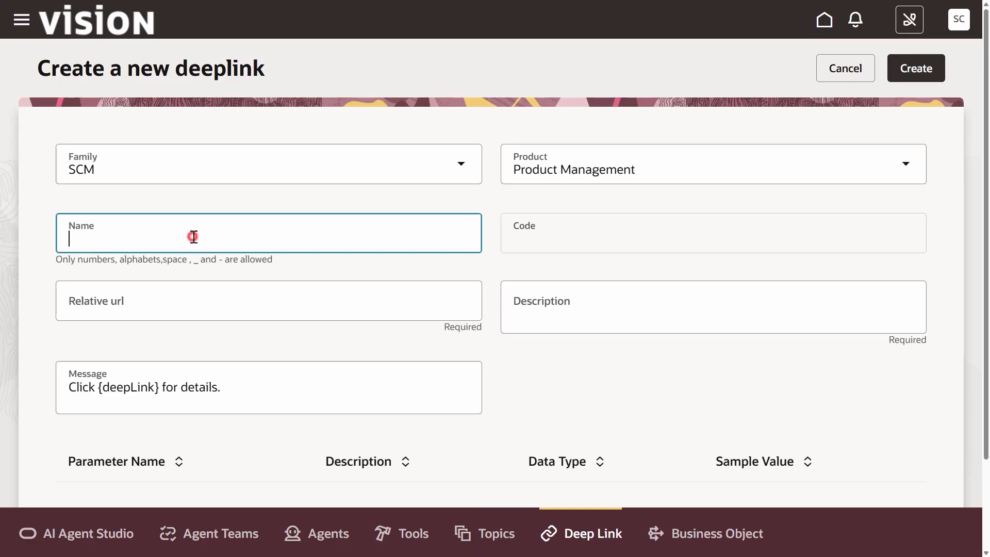
{"action": "type", "text": "KC1 Item Link"}
{"action": "left_click", "coordinate": [137, 306]}
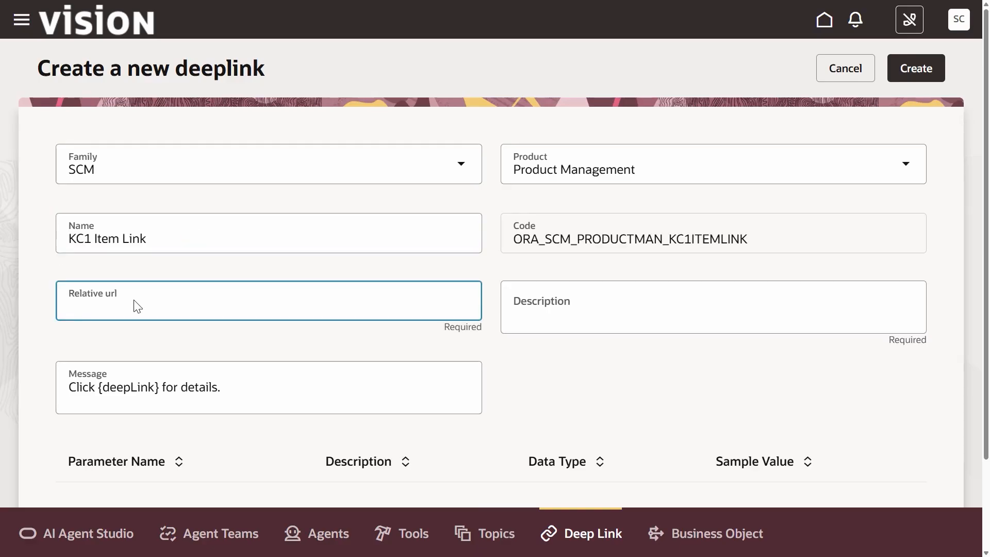
{"action": "key", "text": "ctrl+v"}
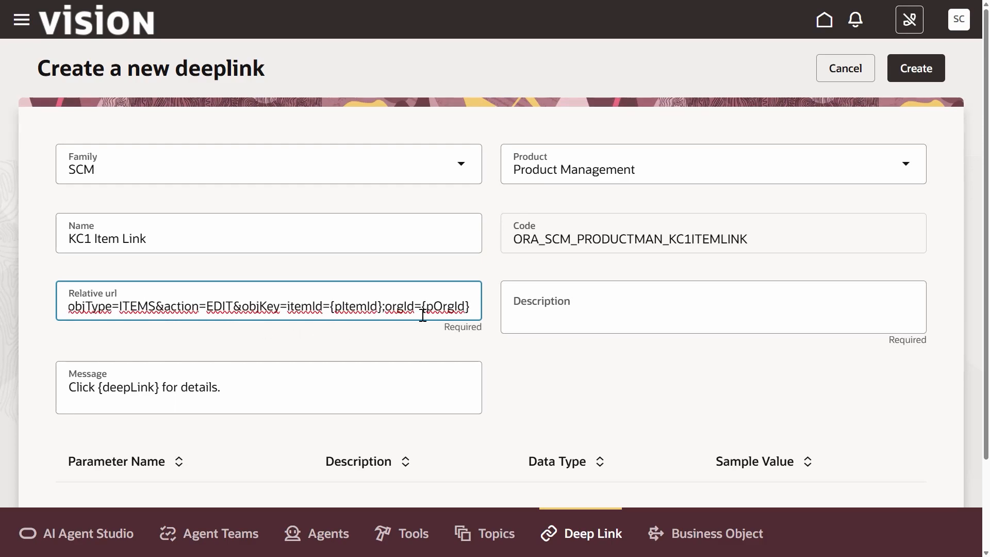
{"action": "left_click", "coordinate": [633, 395]}
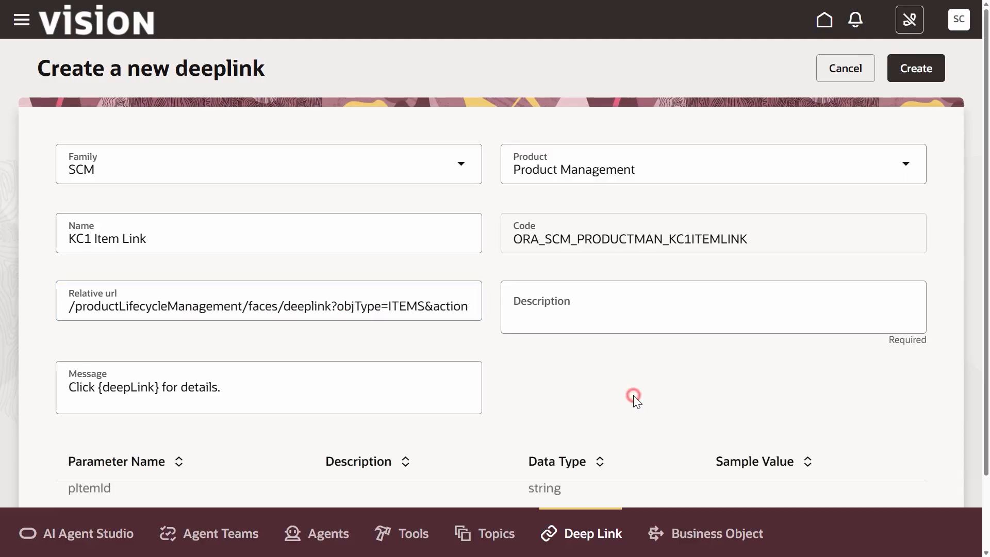
Step: Paste Oracle Fusion PLM link to Item in Redwood UI as the deep link's description
{"action": "left_click", "coordinate": [593, 319]}
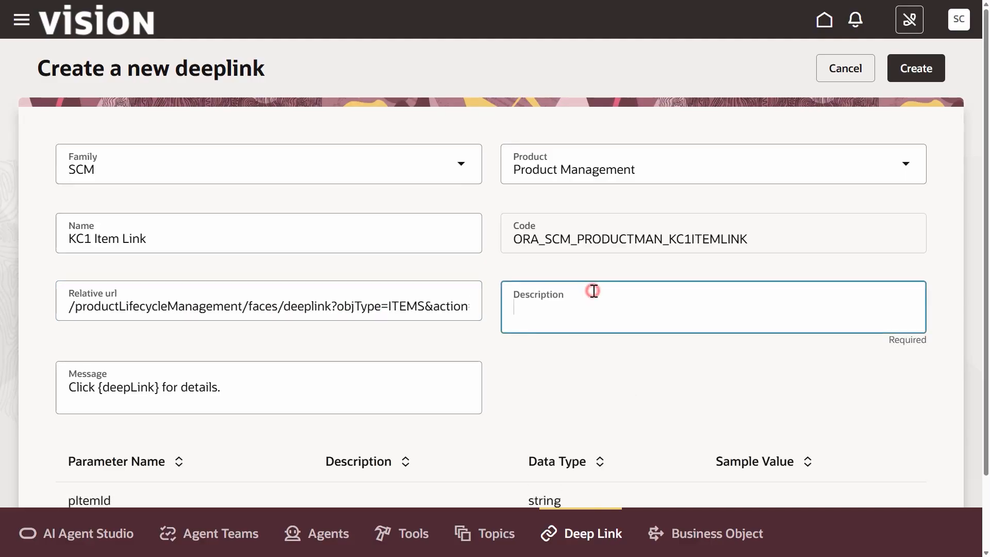
{"action": "type", "text": "Oracle Fusion PLM link to Item in Redwood UI"}
{"action": "scroll", "coordinate": [458, 413], "scroll_direction": "down", "scroll_amount": 2}
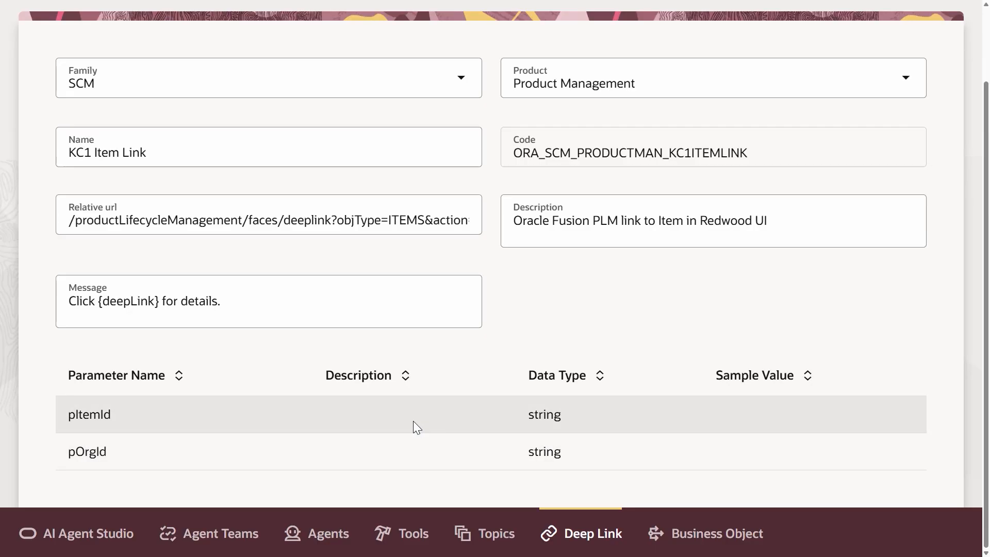
{"action": "left_click", "coordinate": [370, 415]}
{"action": "type", "text": "Item Id"}
{"action": "left_click", "coordinate": [765, 423]}
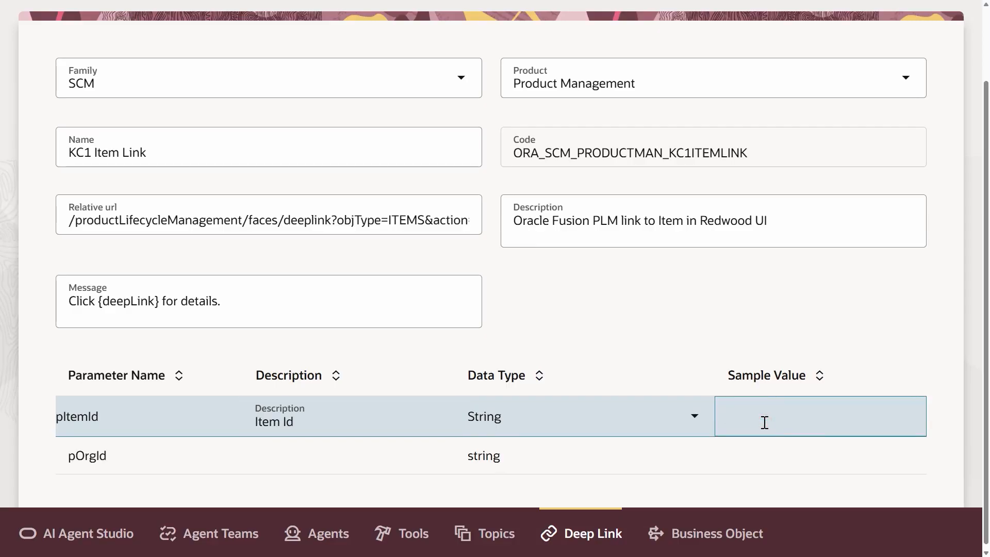
{"action": "key", "text": "ctrl+v"}
Step: Give parameter pOrgId the description Organization Id and sample value 000, then create the deep link
{"action": "left_click", "coordinate": [283, 464]}
{"action": "type", "text": "Or"}
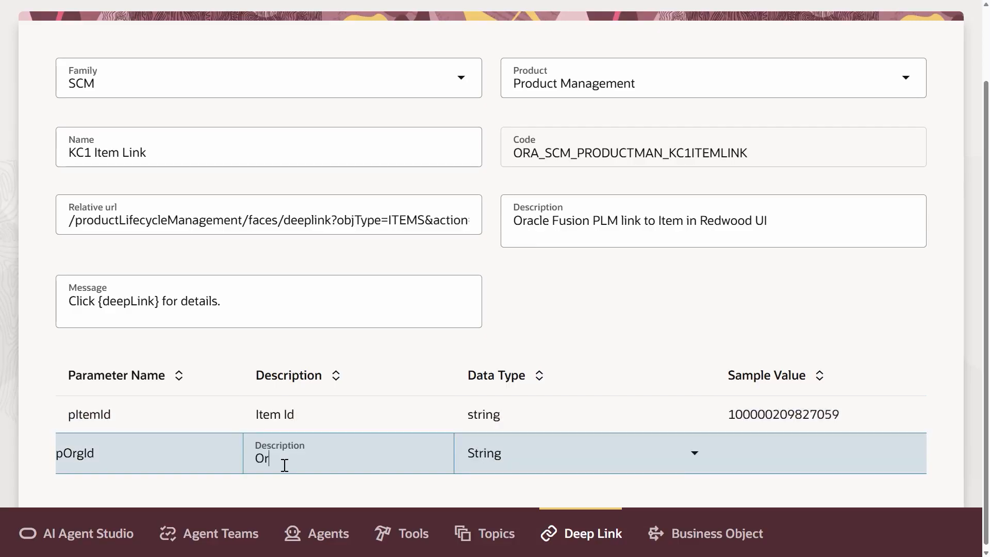
{"action": "type", "text": "ganization Id"}
{"action": "left_click", "coordinate": [761, 457]}
{"action": "type", "text": "000"}
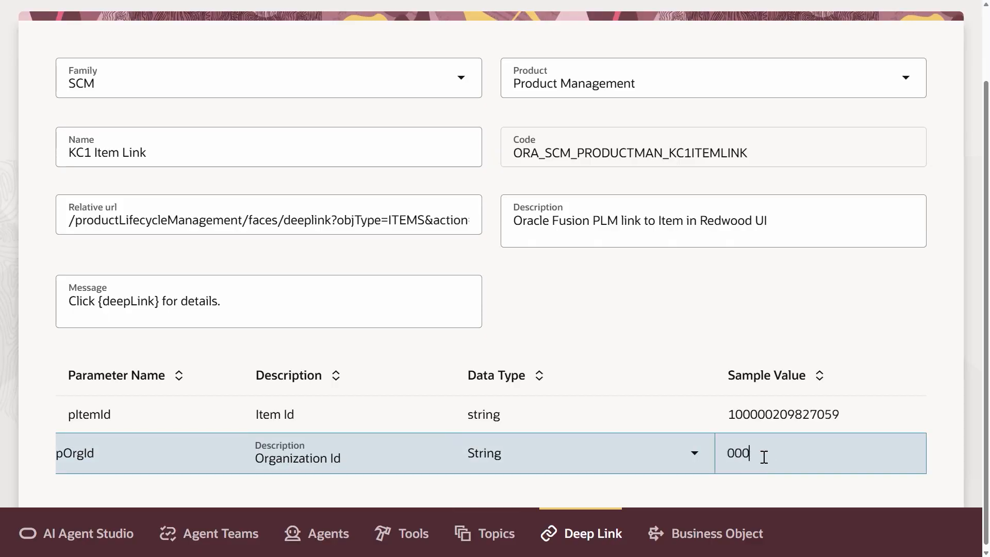
{"action": "key", "text": "Return"}
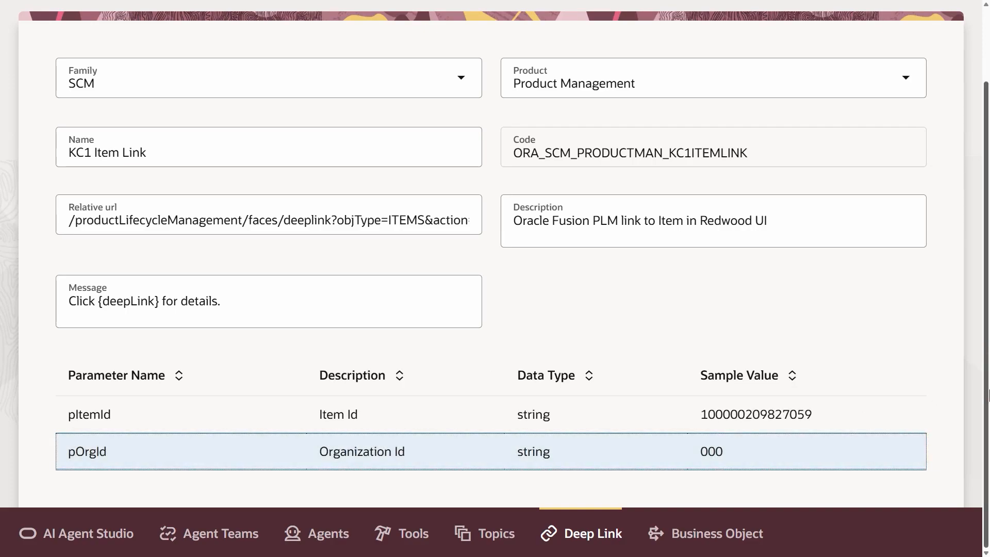
{"action": "scroll", "coordinate": [988, 395], "scroll_direction": "up", "scroll_amount": 2}
{"action": "left_click", "coordinate": [909, 70]}
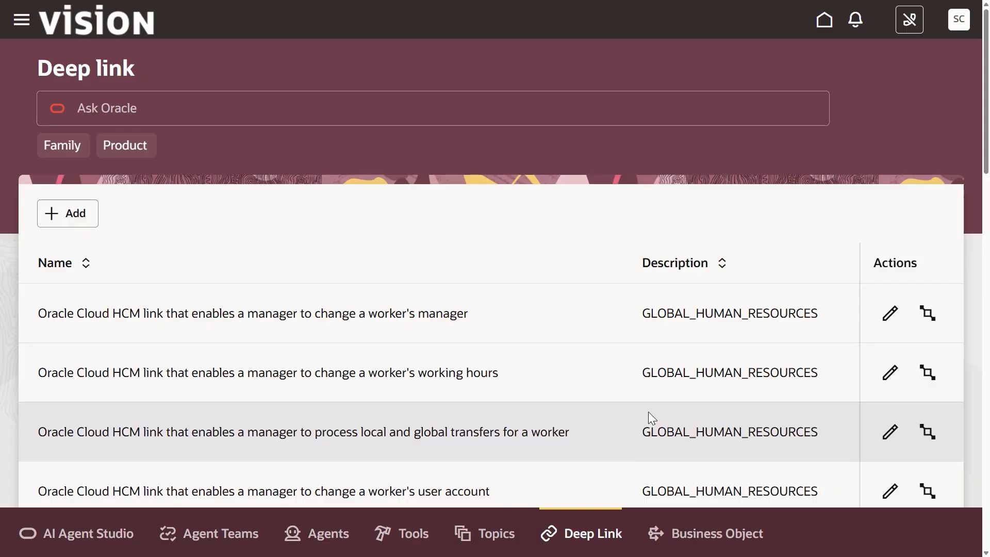
Step: Start a new tool in the Tools Library with tool type Deep Link
{"action": "left_click", "coordinate": [426, 535]}
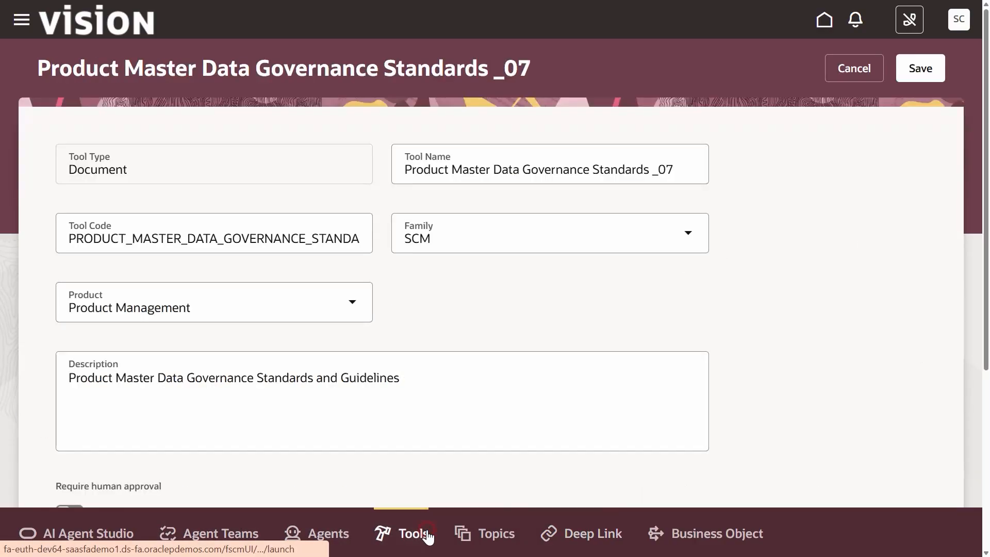
{"action": "left_click", "coordinate": [99, 225]}
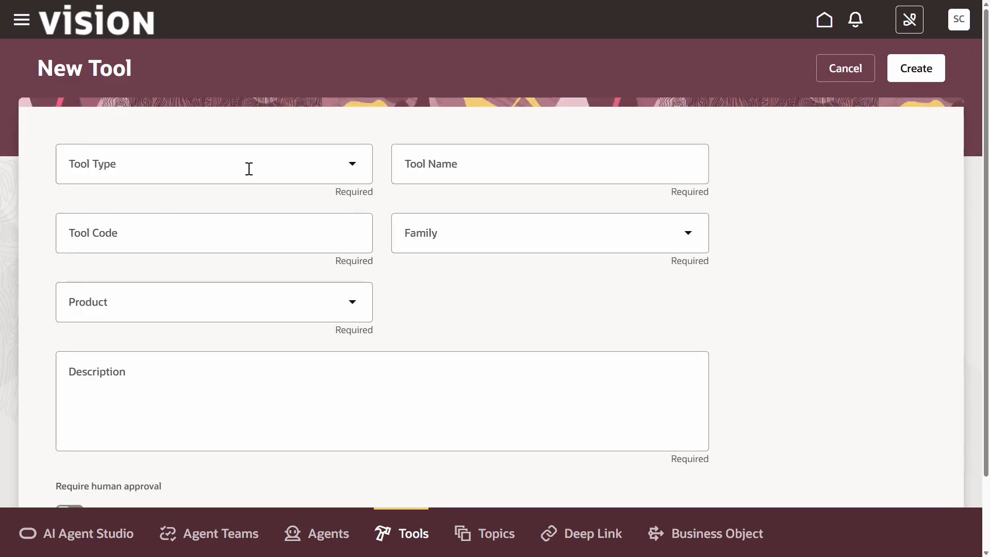
{"action": "left_click", "coordinate": [249, 168]}
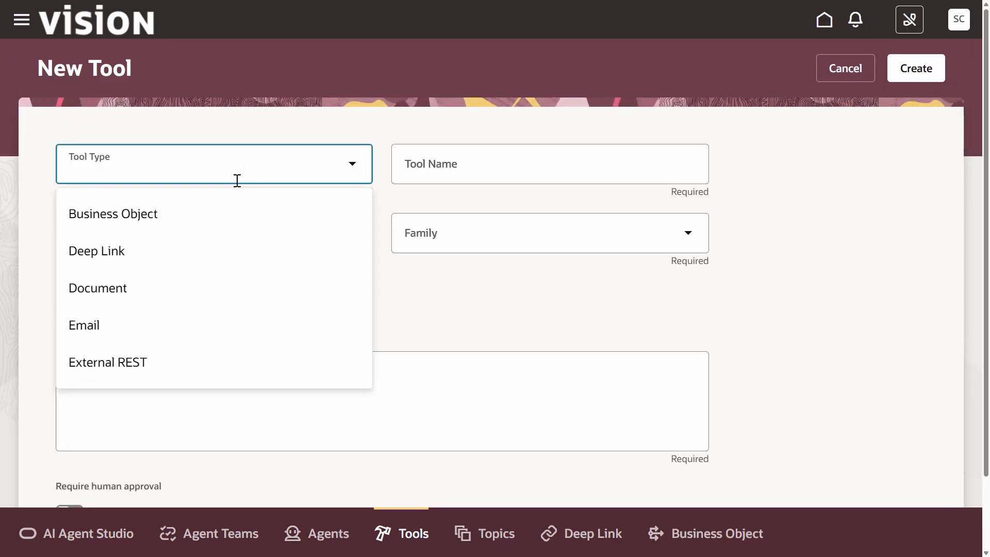
{"action": "left_click", "coordinate": [192, 251]}
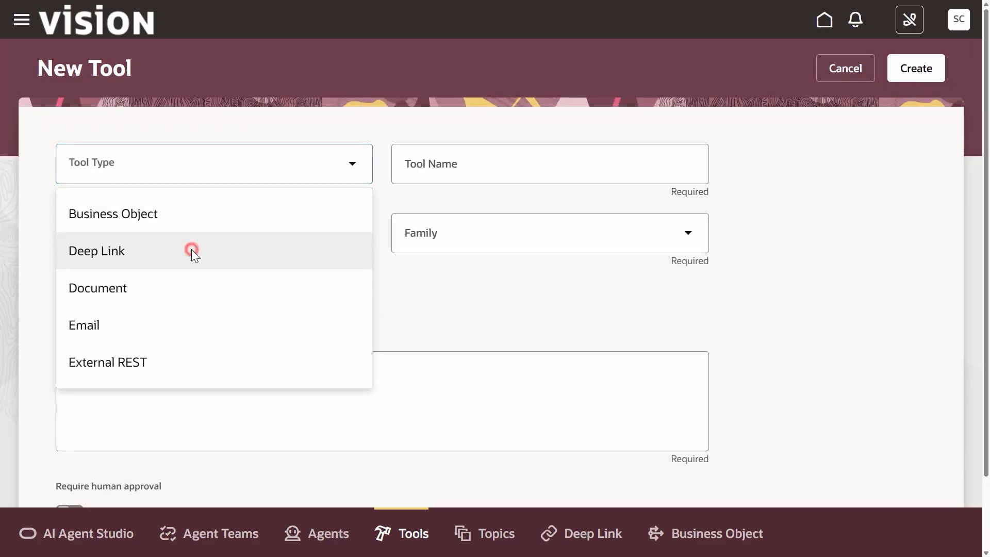
Step: Name the new tool KC1 Item Link
{"action": "left_click", "coordinate": [516, 180]}
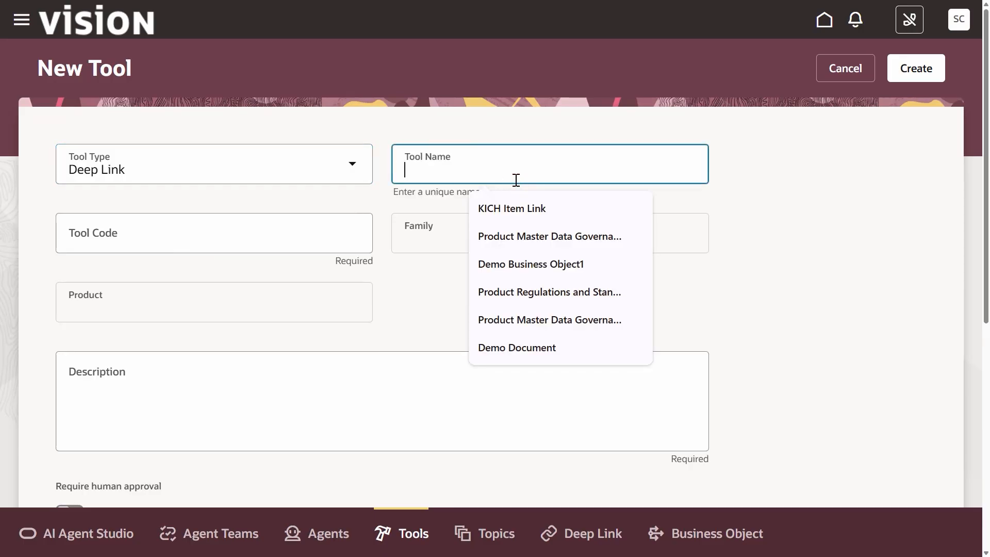
{"action": "type", "text": "KC1 Item Link"}
{"action": "left_click", "coordinate": [462, 308]}
Step: Paste Tool that enables user to access the Item in Redwood UI as the tool's description
{"action": "scroll", "coordinate": [228, 310], "scroll_direction": "down", "scroll_amount": 1}
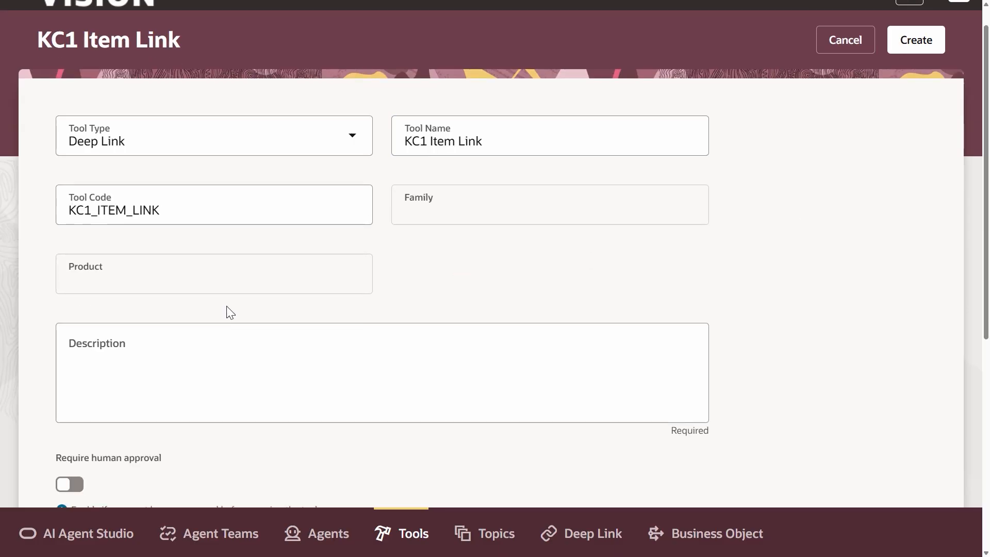
{"action": "left_click", "coordinate": [209, 341]}
{"action": "type", "text": "Tool that enables user to access the Item in Redwood UI"}
Step: Search for the KC1 deep link and add KC1 Item Link to the tool
{"action": "scroll", "coordinate": [104, 451], "scroll_direction": "down", "scroll_amount": 3}
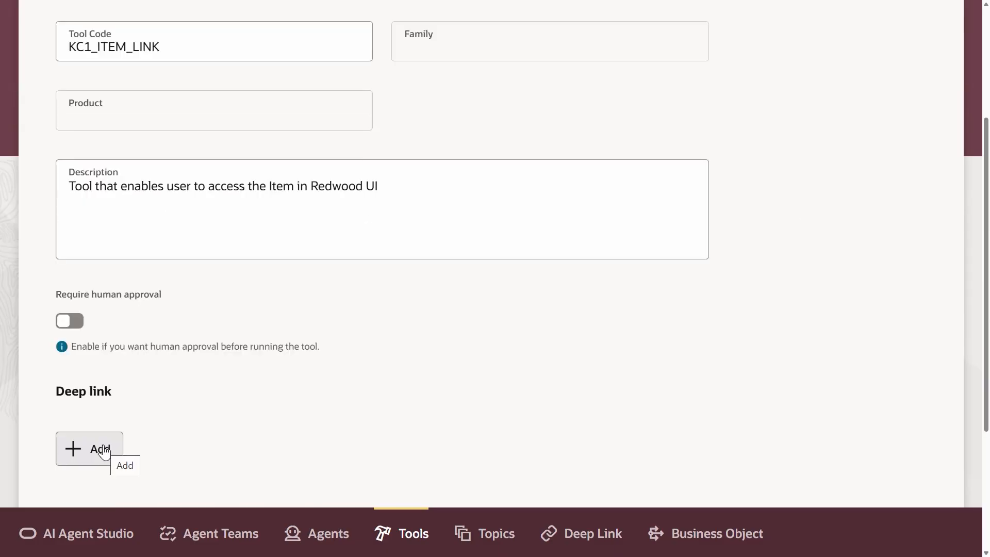
{"action": "left_click", "coordinate": [103, 447]}
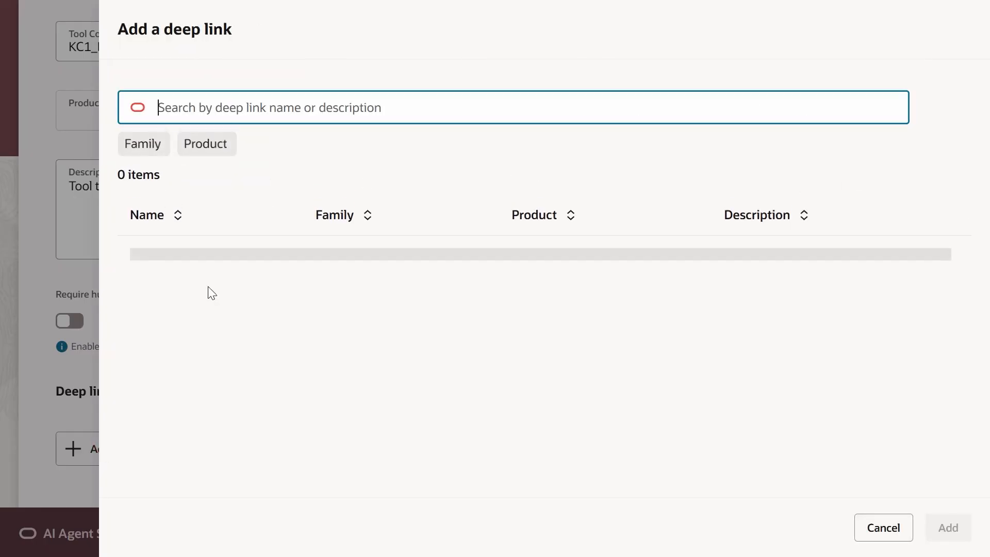
{"action": "type", "text": "KC1"}
{"action": "key", "text": "Return"}
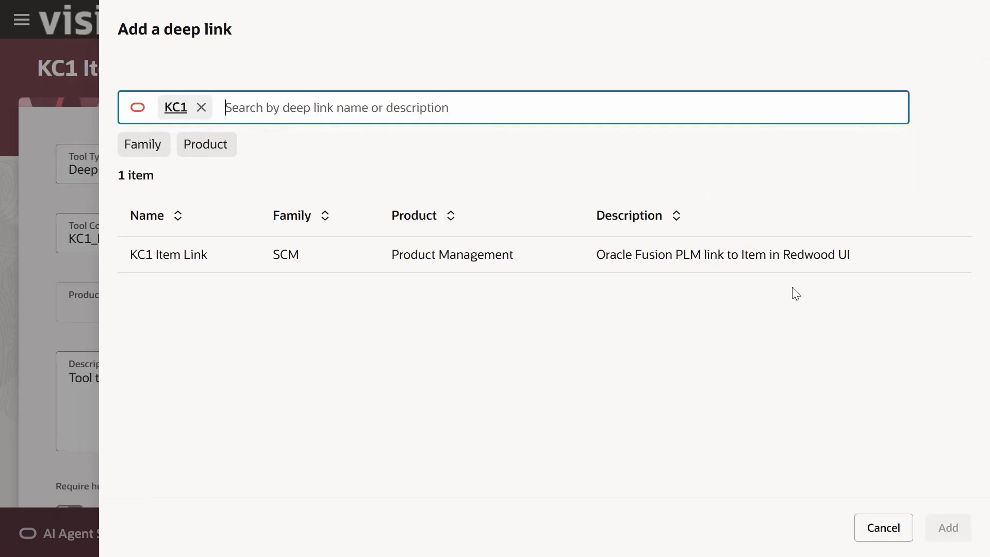
{"action": "left_click", "coordinate": [769, 268]}
{"action": "left_click", "coordinate": [956, 515]}
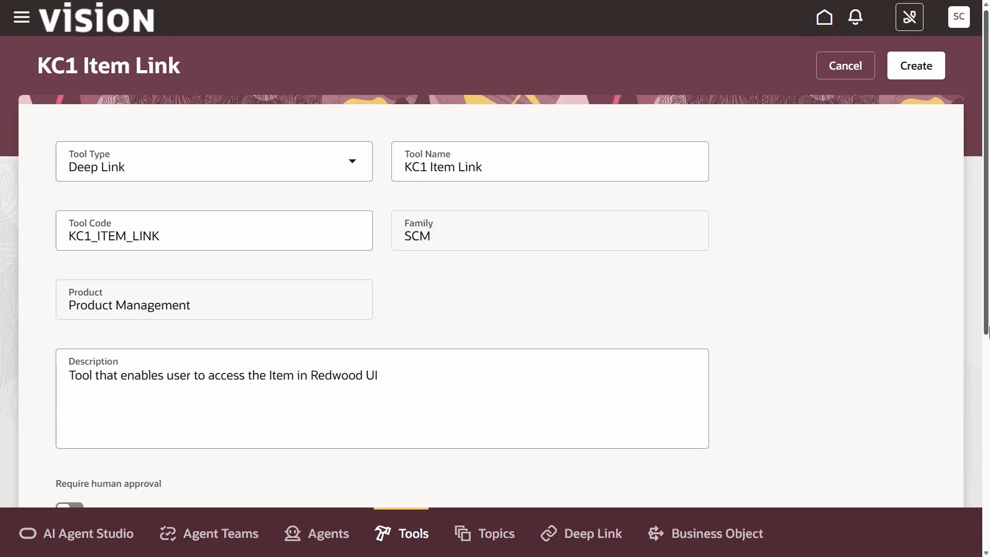
Step: Create the KC1 Item Link tool and open the Agent Teams list
{"action": "left_click_drag", "start_coordinate": [987, 274], "coordinate": [986, 480]}
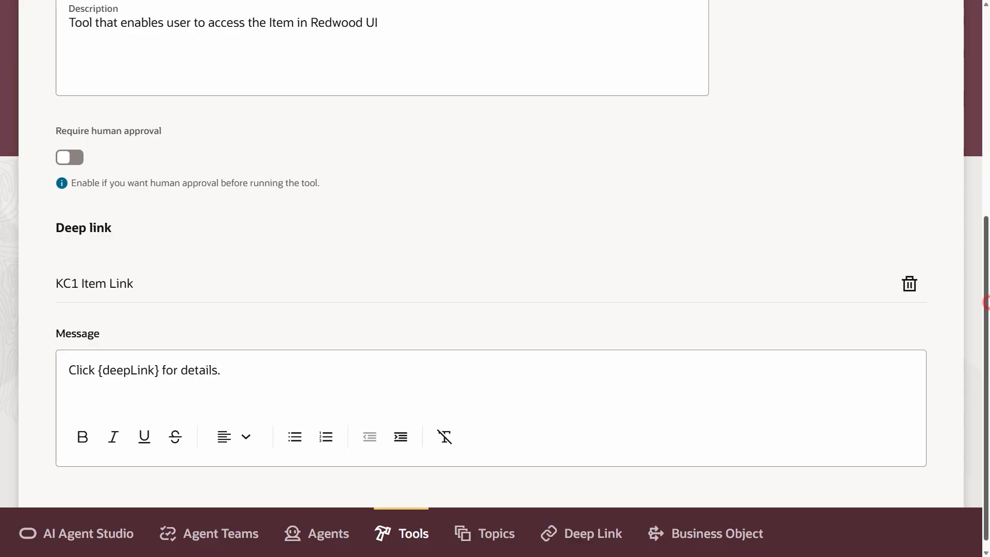
{"action": "left_click_drag", "start_coordinate": [985, 302], "coordinate": [986, 85]}
{"action": "left_click", "coordinate": [924, 78]}
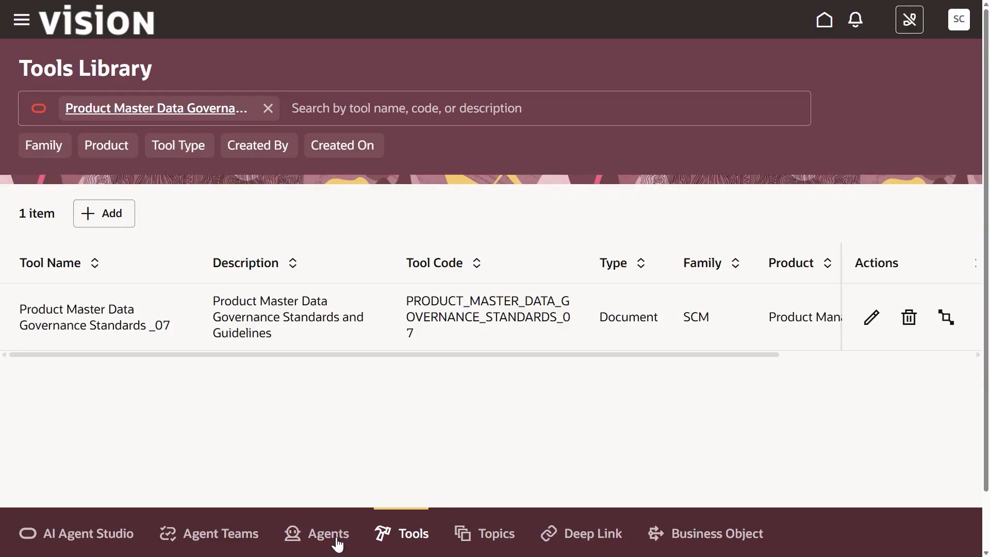
{"action": "left_click", "coordinate": [239, 534]}
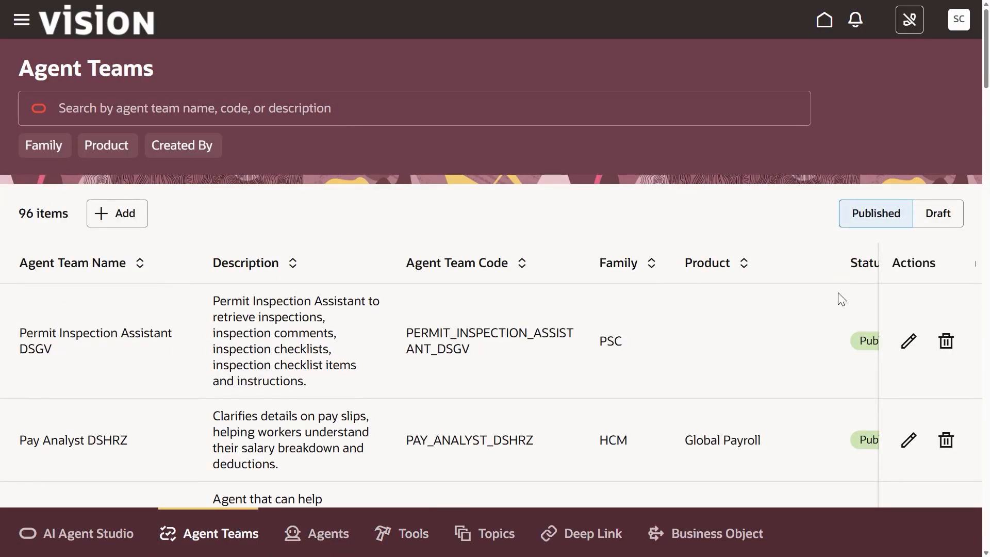
Step: Find the draft Master Data Governance Standards Advisor _07 agent team and open it for editing
{"action": "left_click", "coordinate": [937, 218]}
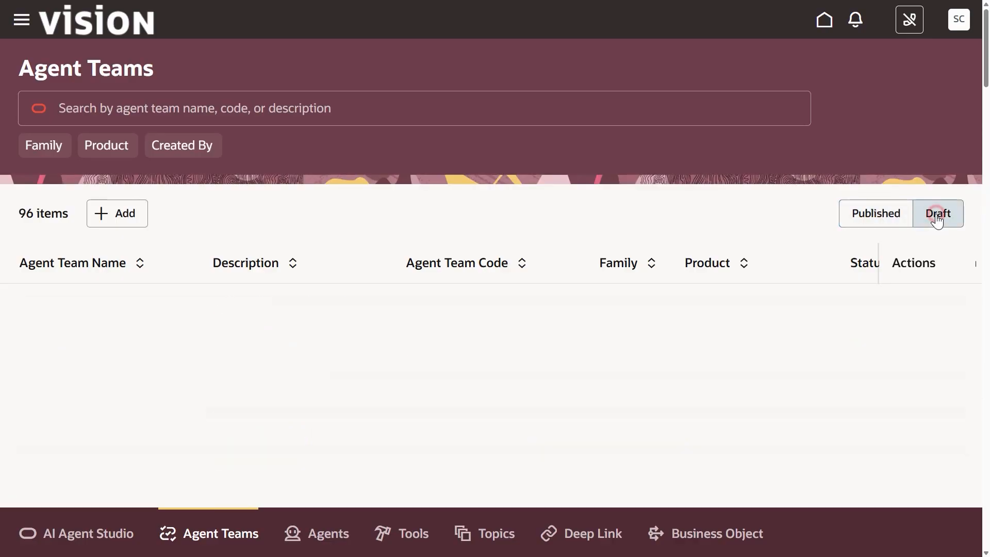
{"action": "left_click", "coordinate": [298, 112]}
{"action": "type", "text": "Master Data Governance Standards Advisor _07"}
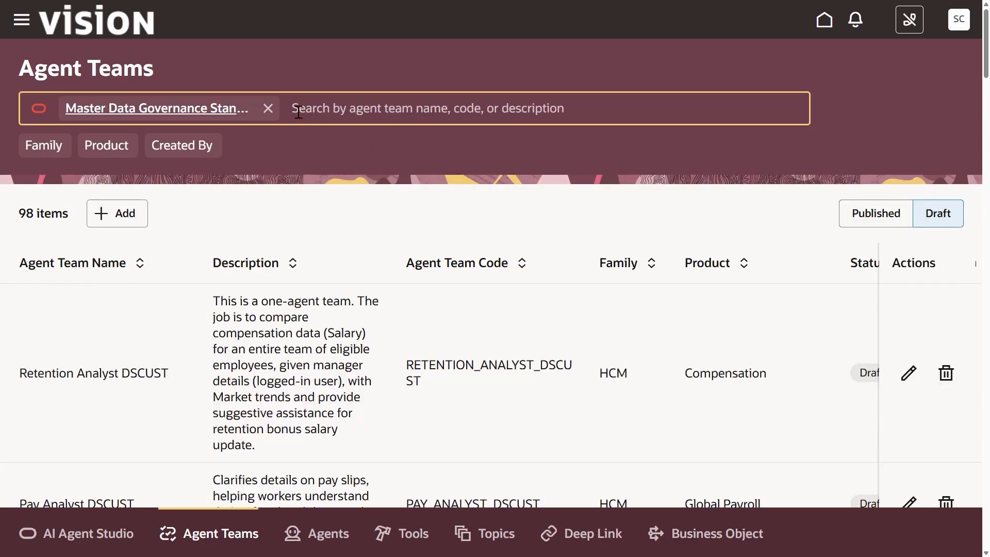
{"action": "key", "text": "Return"}
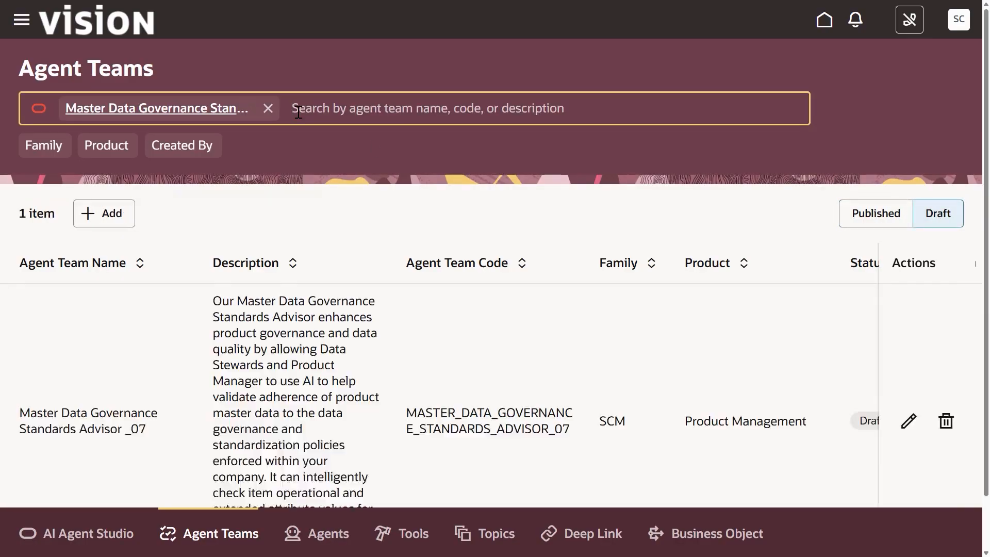
{"action": "left_click", "coordinate": [900, 431]}
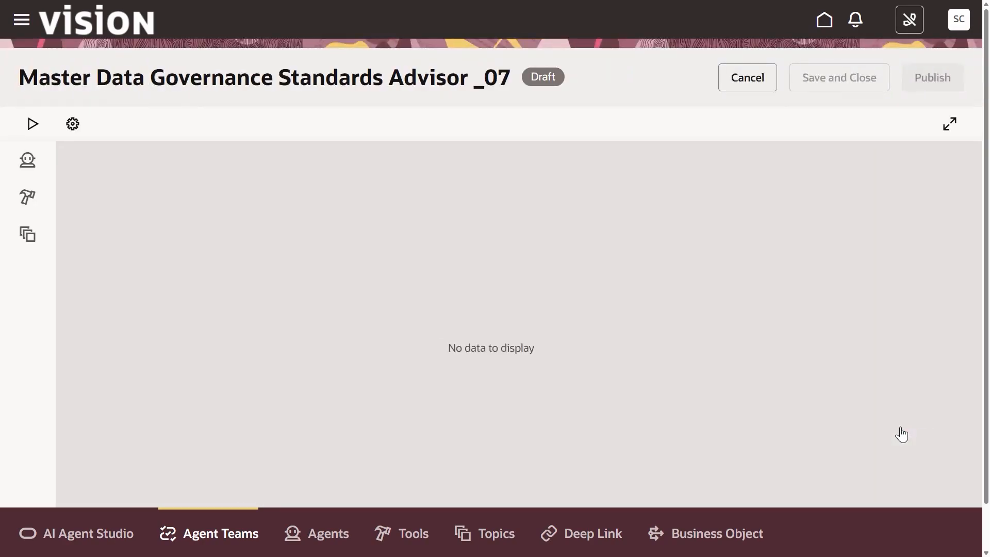
Step: Search the tools for KC1 and add the KC1 Item Link tool to the agent team
{"action": "left_click", "coordinate": [499, 347]}
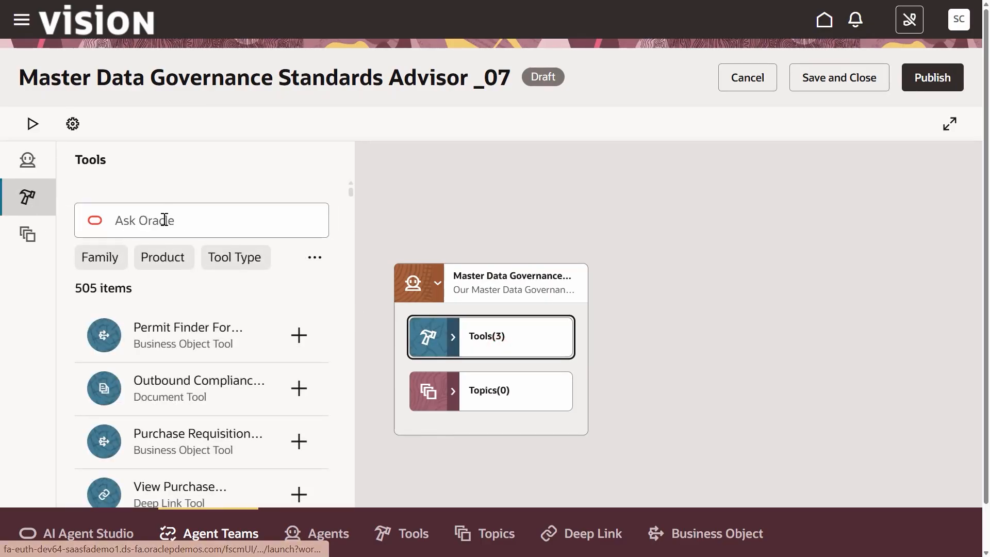
{"action": "left_click", "coordinate": [164, 220]}
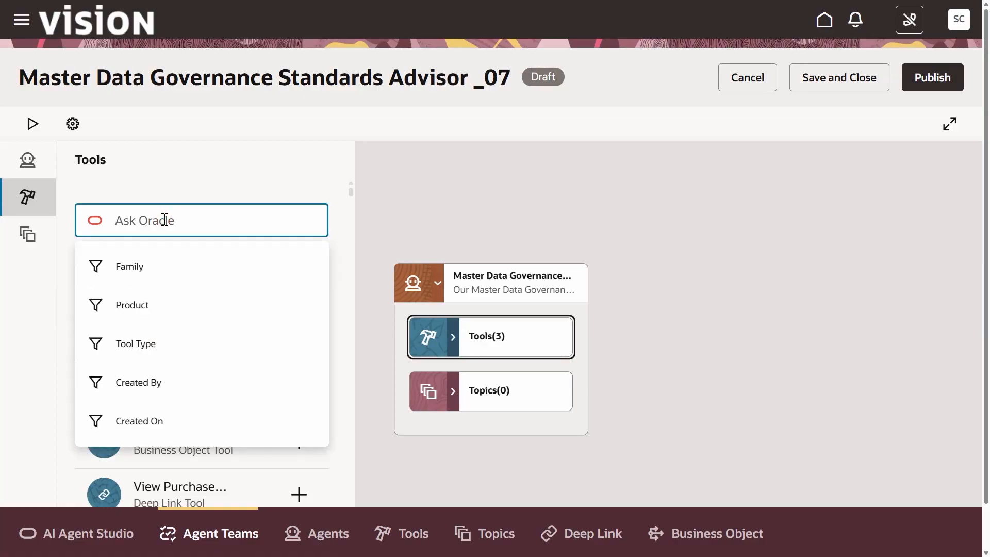
{"action": "type", "text": "KC1"}
{"action": "key", "text": "Return"}
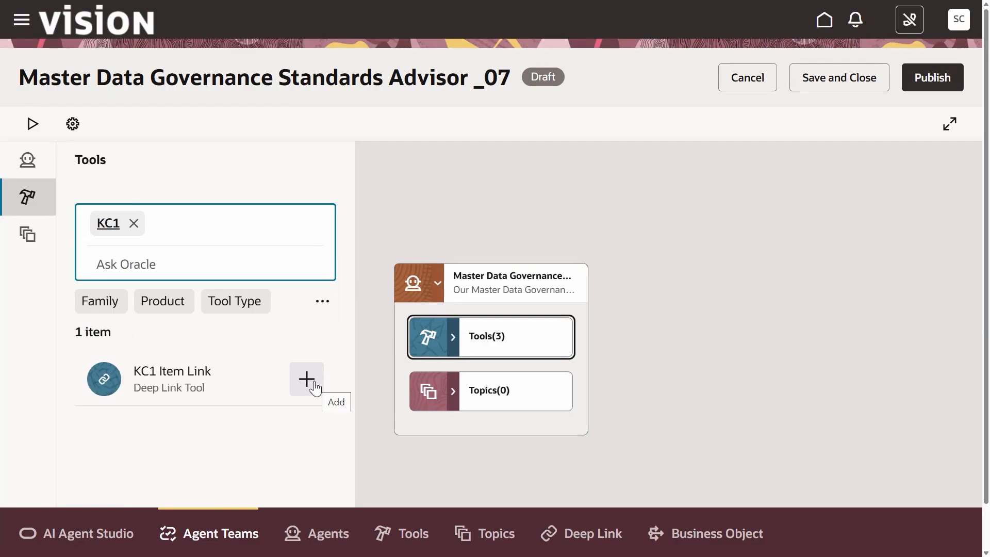
{"action": "left_click", "coordinate": [314, 382]}
{"action": "left_click", "coordinate": [313, 344]}
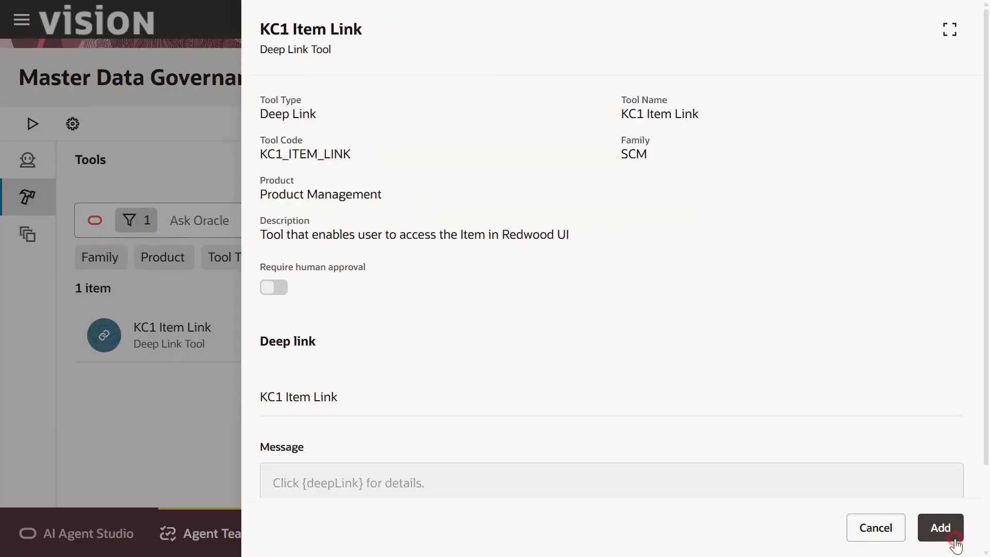
{"action": "left_click", "coordinate": [954, 541]}
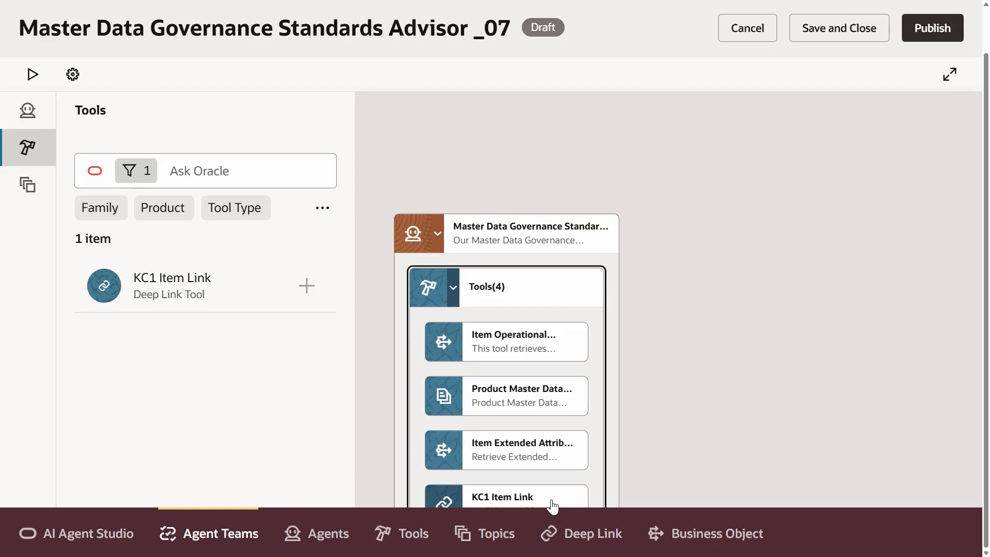
Step: Open the worker agent's details, review the response format in its prompt, and apply the update
{"action": "left_click", "coordinate": [610, 236]}
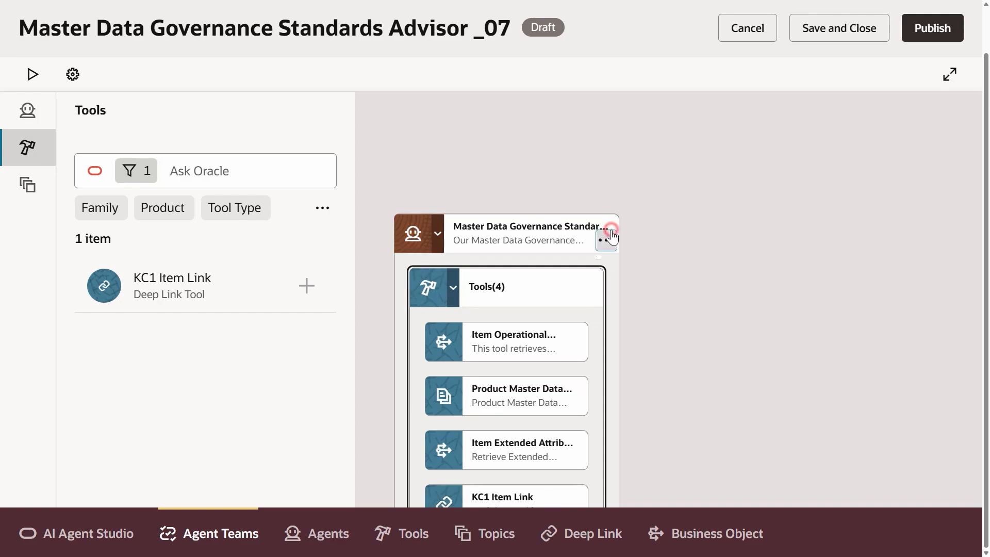
{"action": "left_click", "coordinate": [631, 279]}
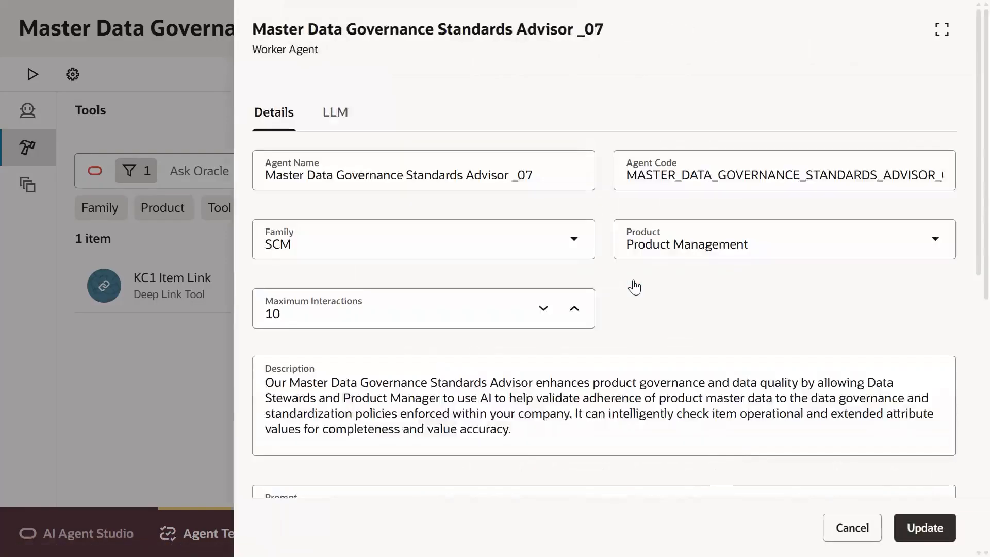
{"action": "left_click_drag", "start_coordinate": [981, 193], "coordinate": [980, 459]}
{"action": "left_click", "coordinate": [665, 430]}
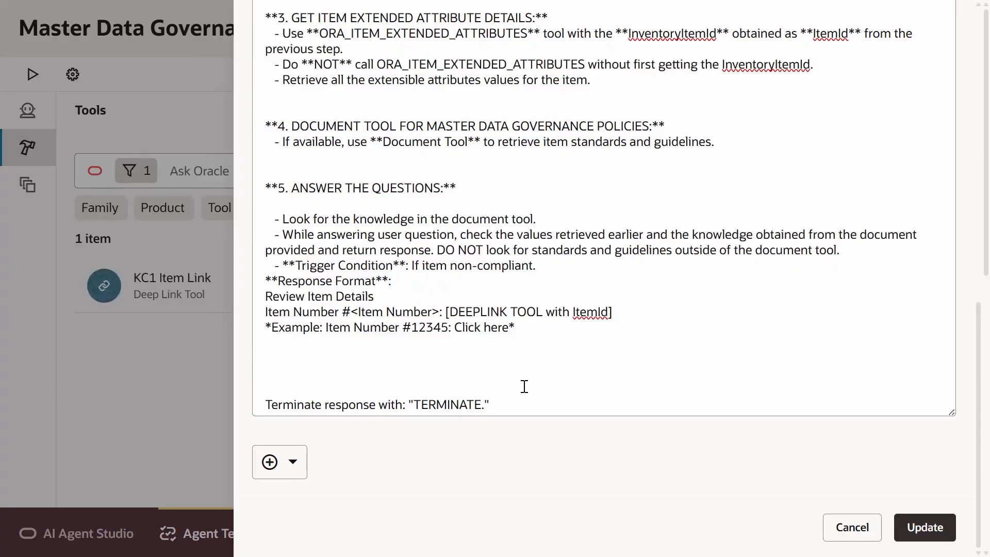
{"action": "left_click", "coordinate": [937, 534]}
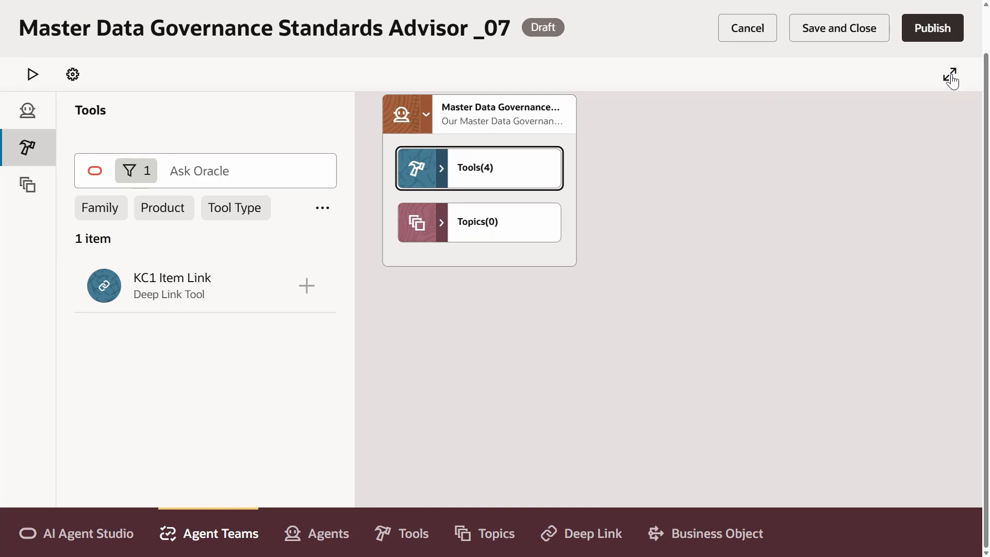
Step: Publish the agent team, then reopen it for editing as a draft
{"action": "left_click", "coordinate": [935, 28]}
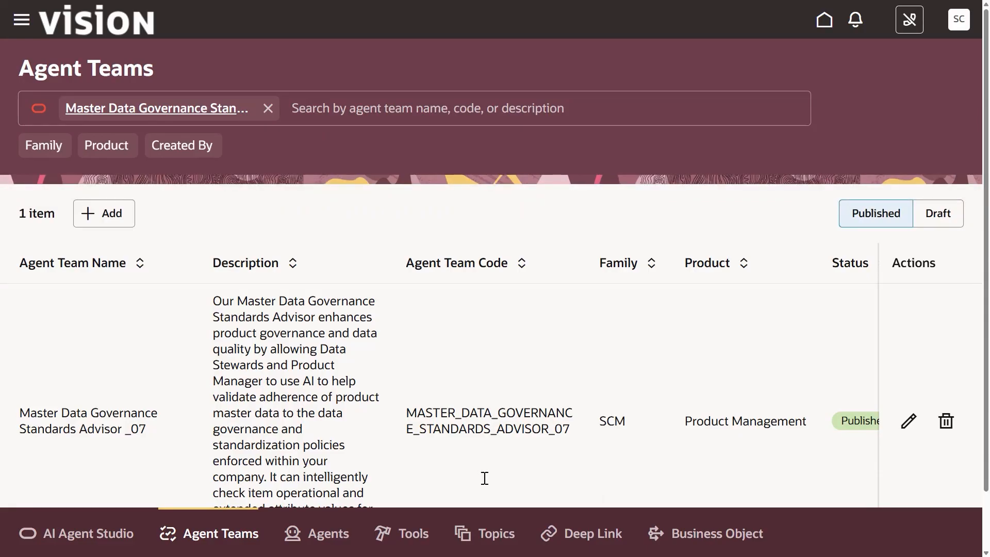
{"action": "left_click", "coordinate": [907, 420]}
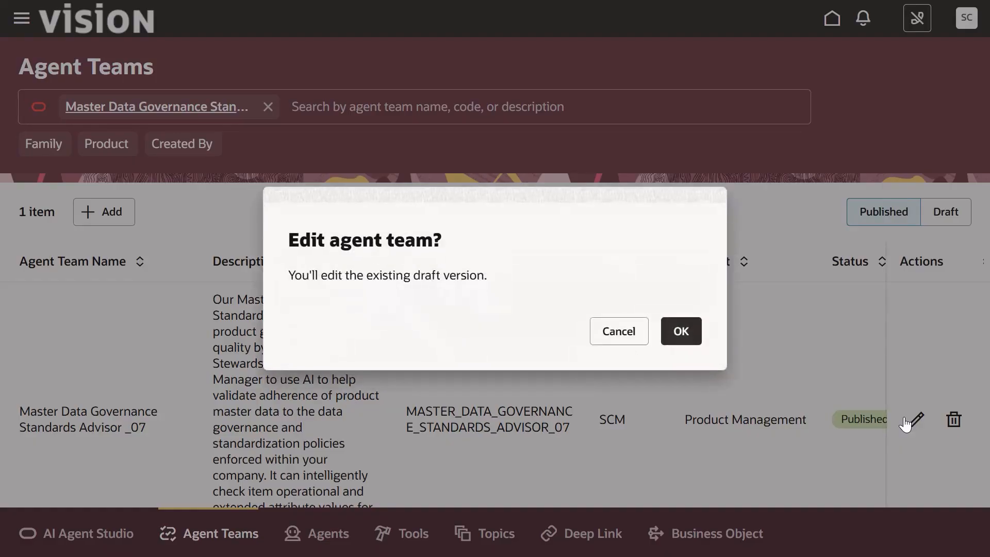
{"action": "left_click", "coordinate": [681, 332]}
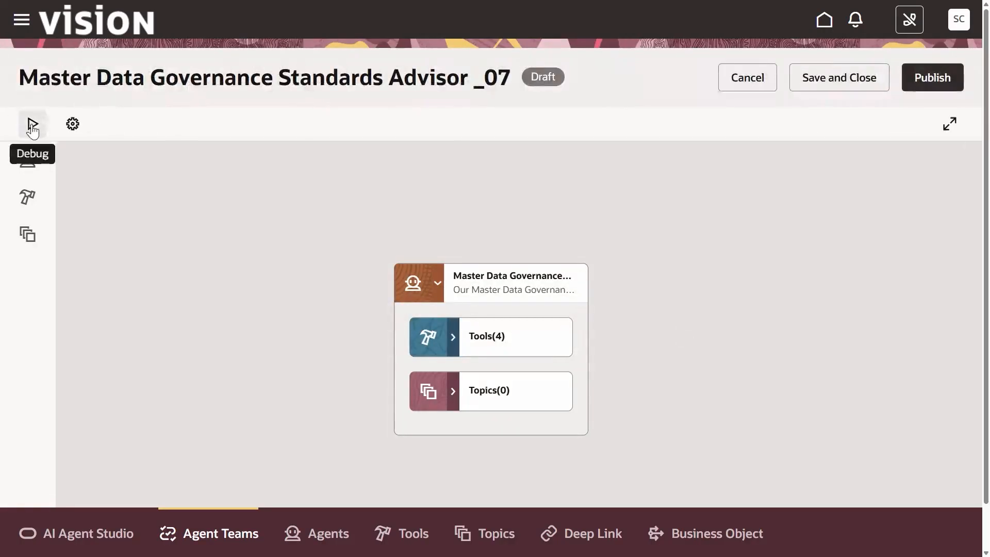
Step: Open the debug chat and ask: Is item MP10001 in 000 organization compliant
{"action": "left_click", "coordinate": [32, 128]}
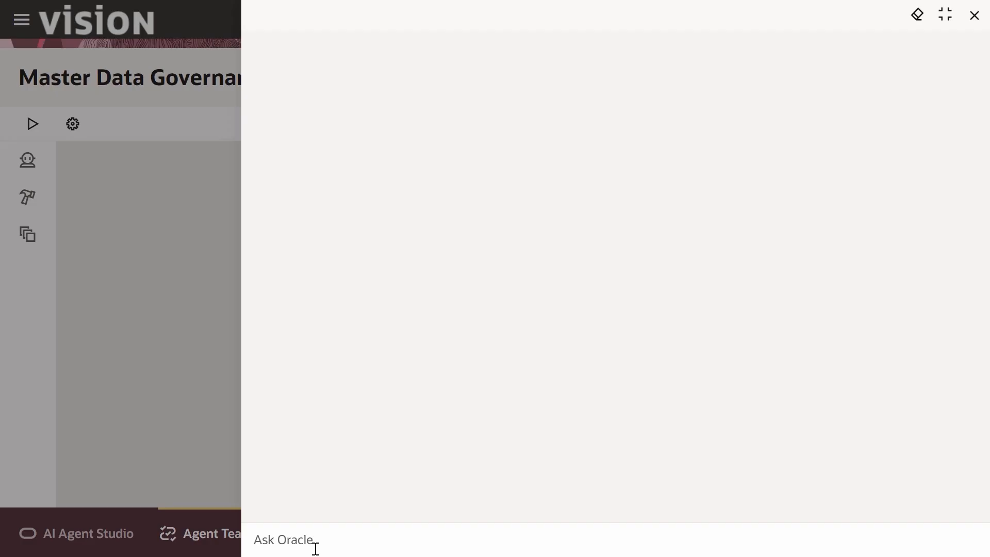
{"action": "left_click", "coordinate": [316, 548]}
{"action": "type", "text": "Is item MP10001 in 000 organization compliant"}
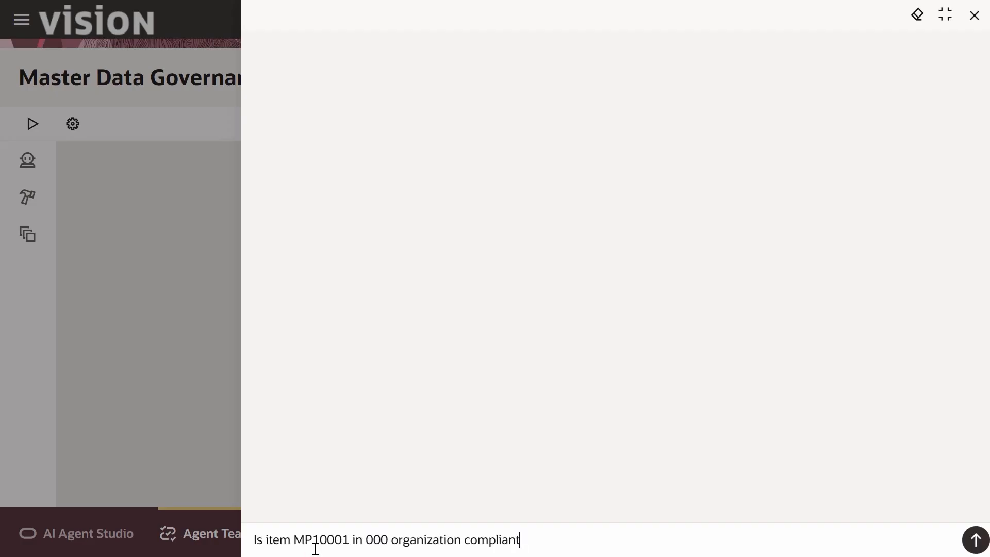
{"action": "left_click", "coordinate": [980, 547]}
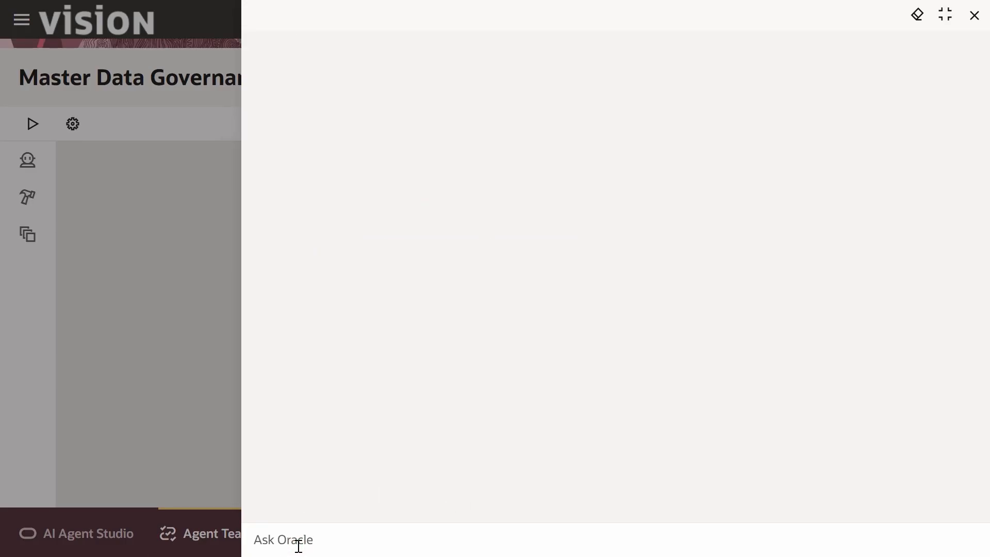
Step: Submit another item compliance question and follow the item details deep link in the agent's reply
{"action": "type", "text": "Is item CS12001 in 000 organization compliant"}
{"action": "key", "text": "Return"}
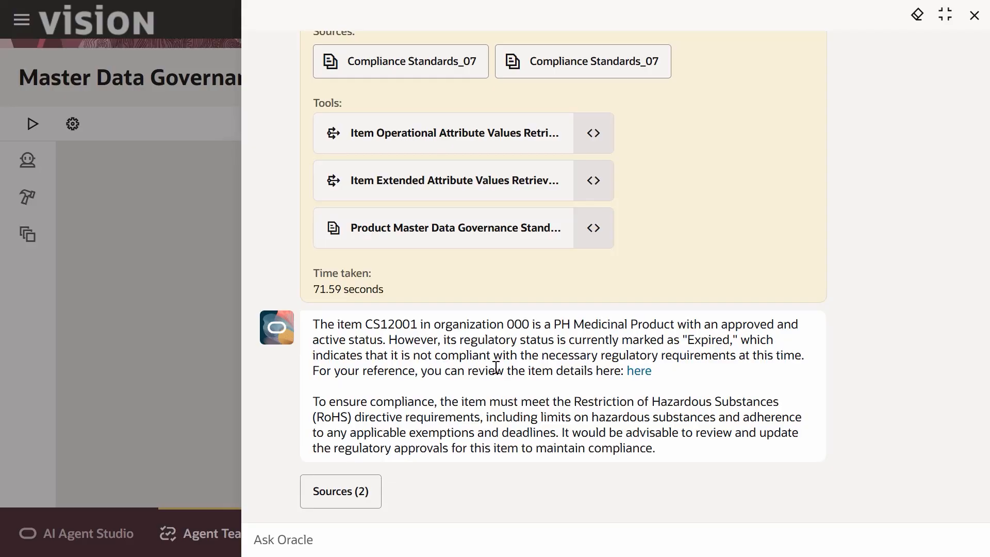
{"action": "left_click", "coordinate": [649, 376]}
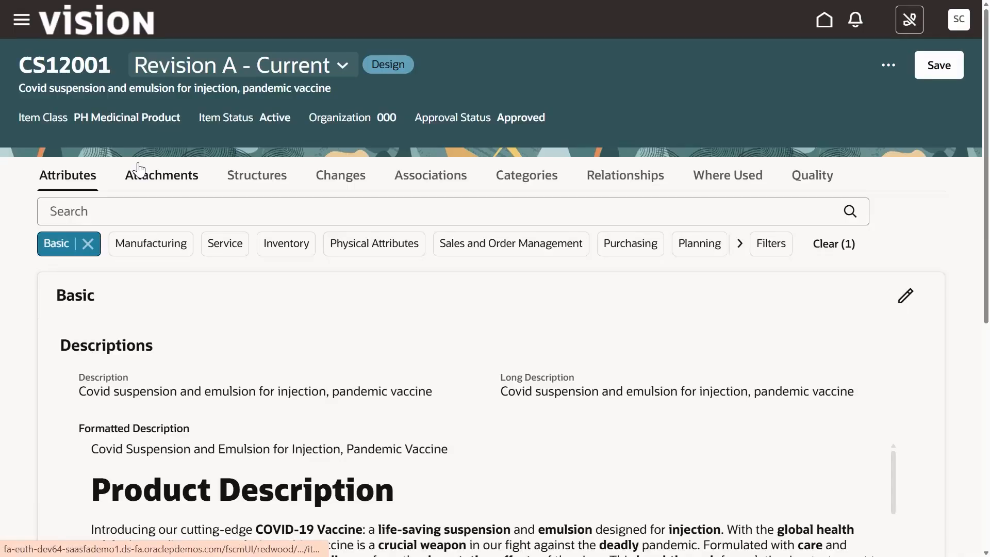